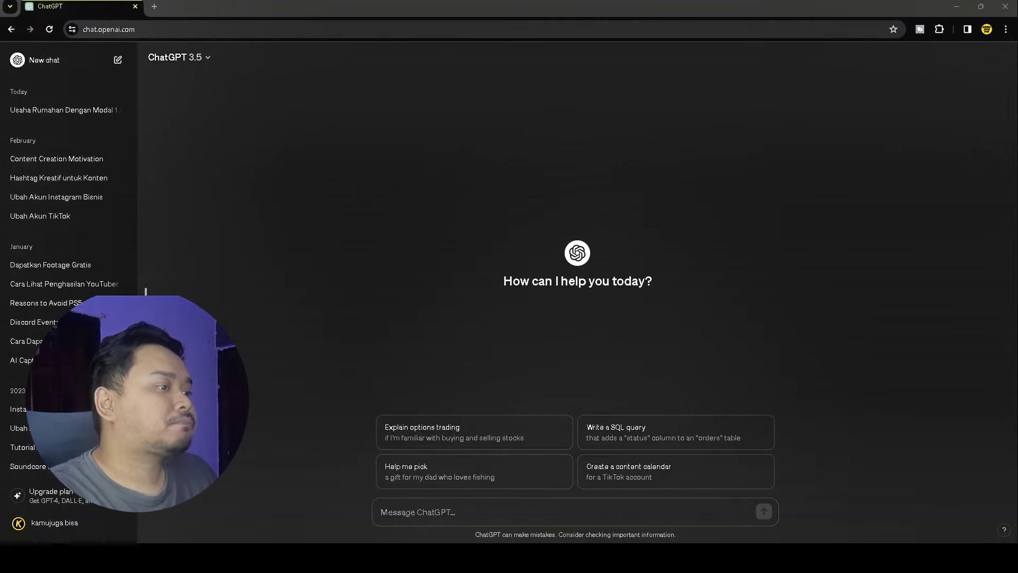
Ask the chatbot "Siapakah penemu televisi:" and highlight the inventor and year in the answer
{"action": "left_click", "coordinate": [557, 512]}
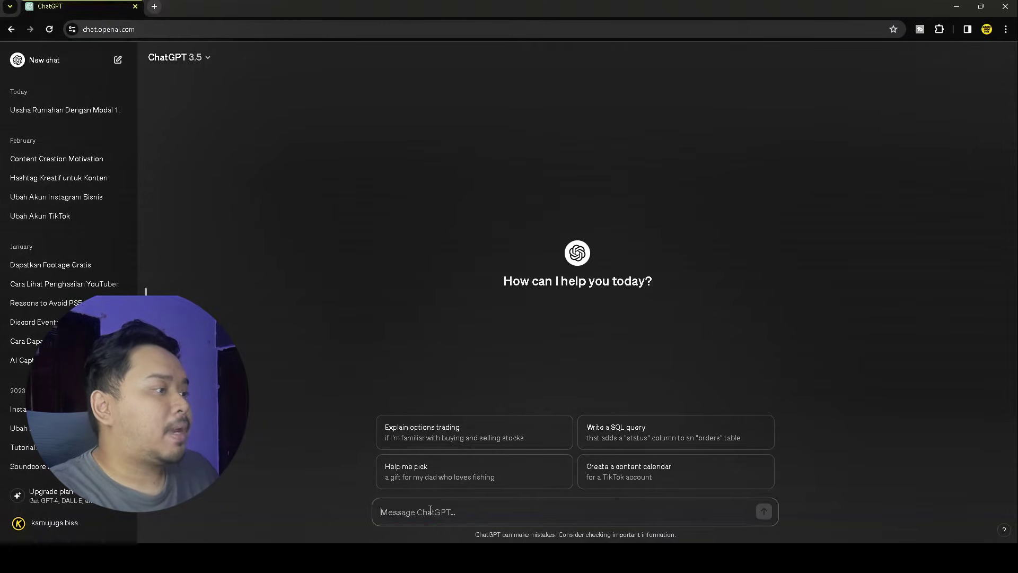
{"action": "type", "text": "Siapakah penemu televisi:"}
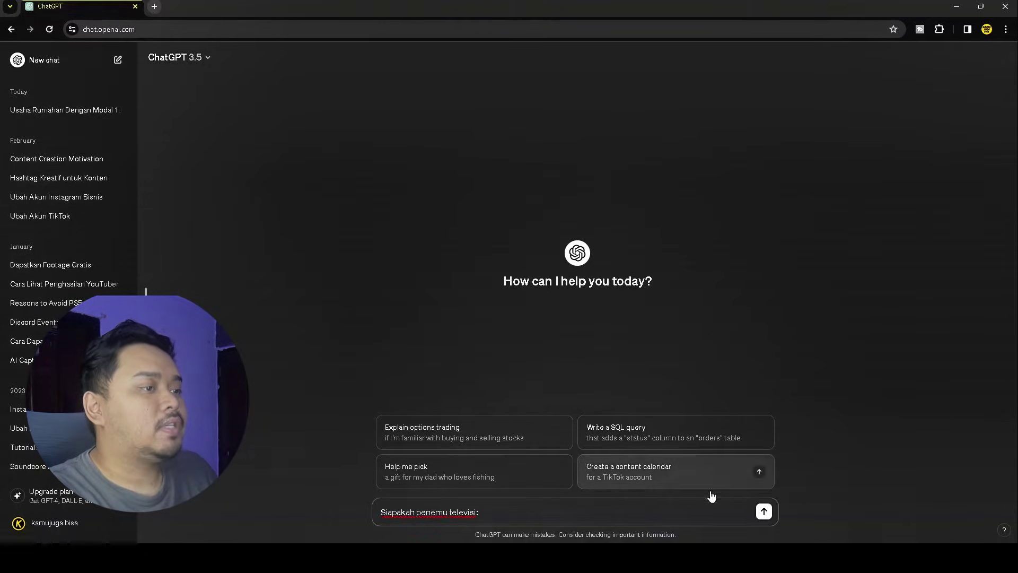
{"action": "left_click", "coordinate": [763, 511]}
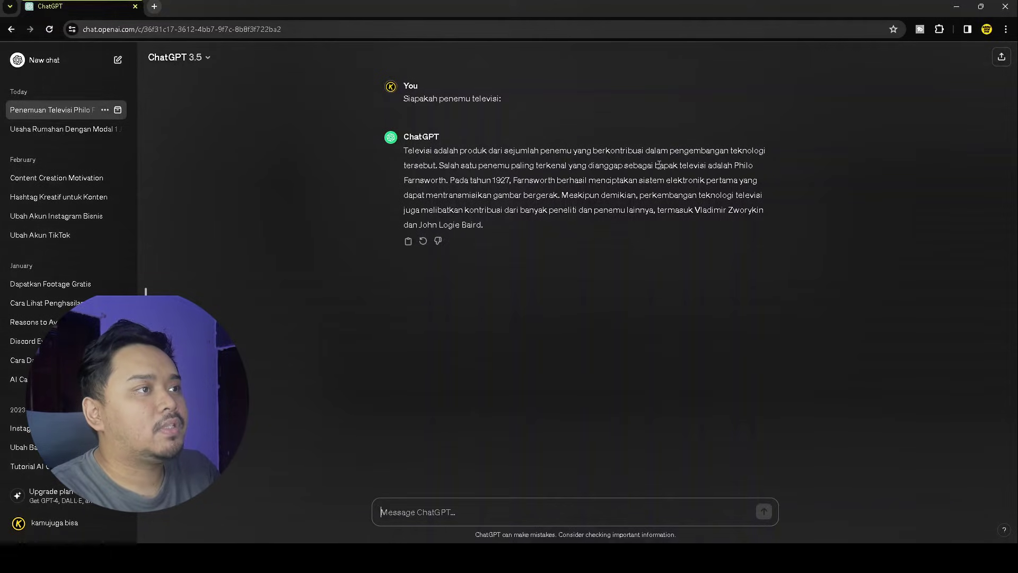
{"action": "left_click_drag", "start_coordinate": [655, 165], "coordinate": [510, 186]}
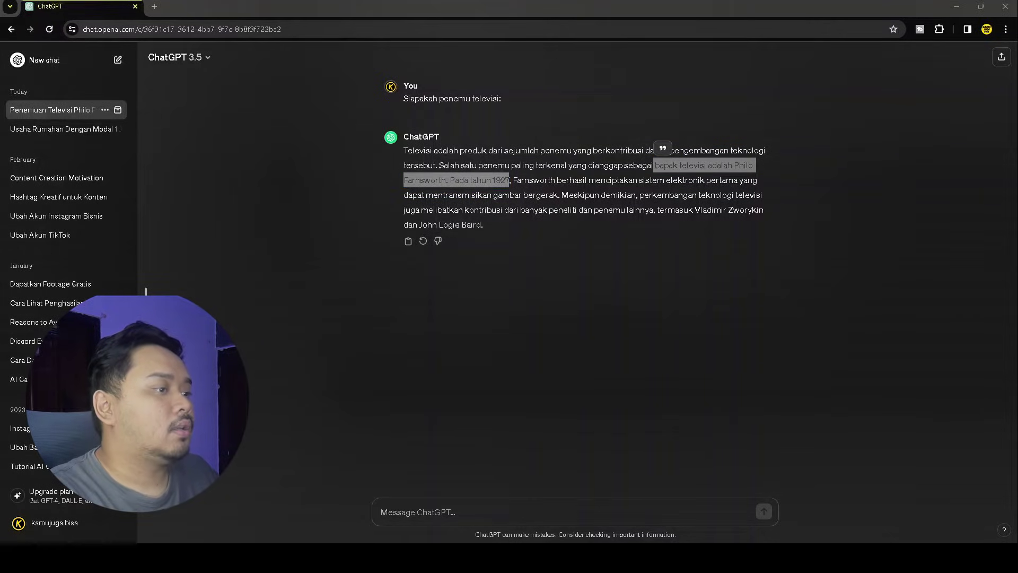
Send the follow-up prompt "Berikan biodata tentang orang itu dengan detail:" and read through the biography
{"action": "left_click", "coordinate": [419, 510]}
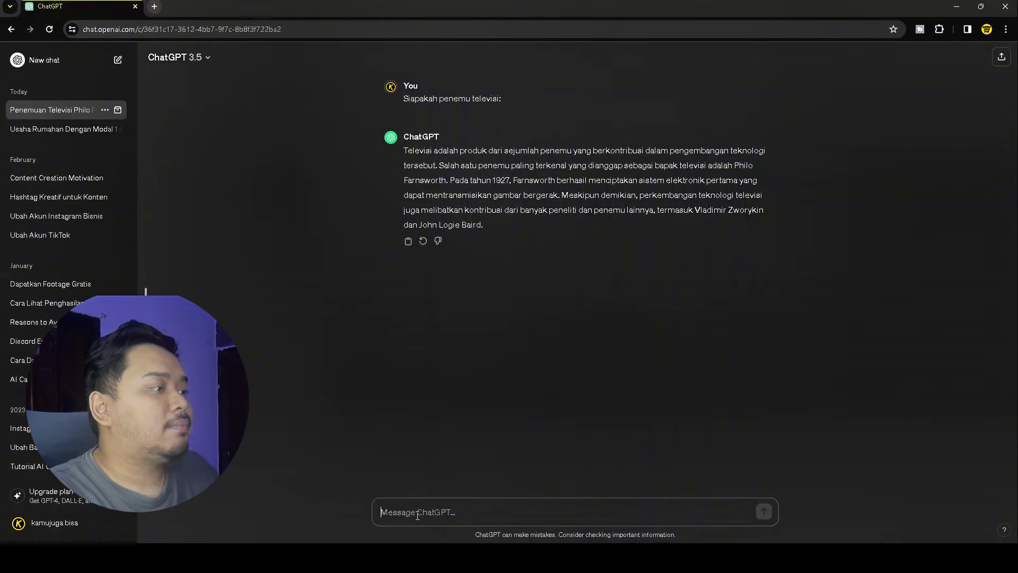
{"action": "type", "text": "Berikan biodata tentang orang itu dengan detail:"}
{"action": "left_click", "coordinate": [764, 512]}
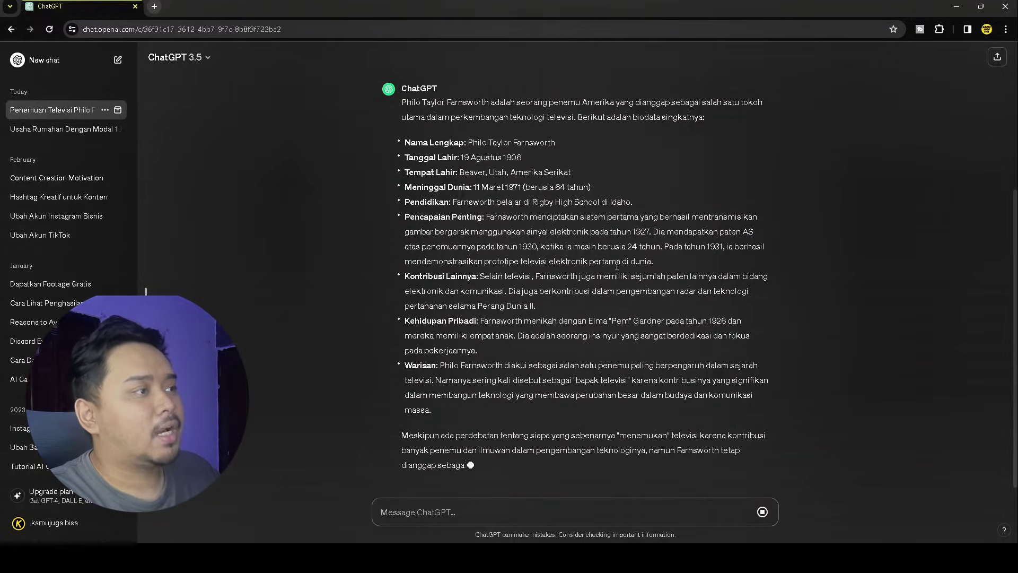
{"action": "scroll", "coordinate": [508, 289], "scroll_direction": "up", "scroll_amount": 3}
{"action": "scroll", "coordinate": [508, 289], "scroll_direction": "down", "scroll_amount": 2}
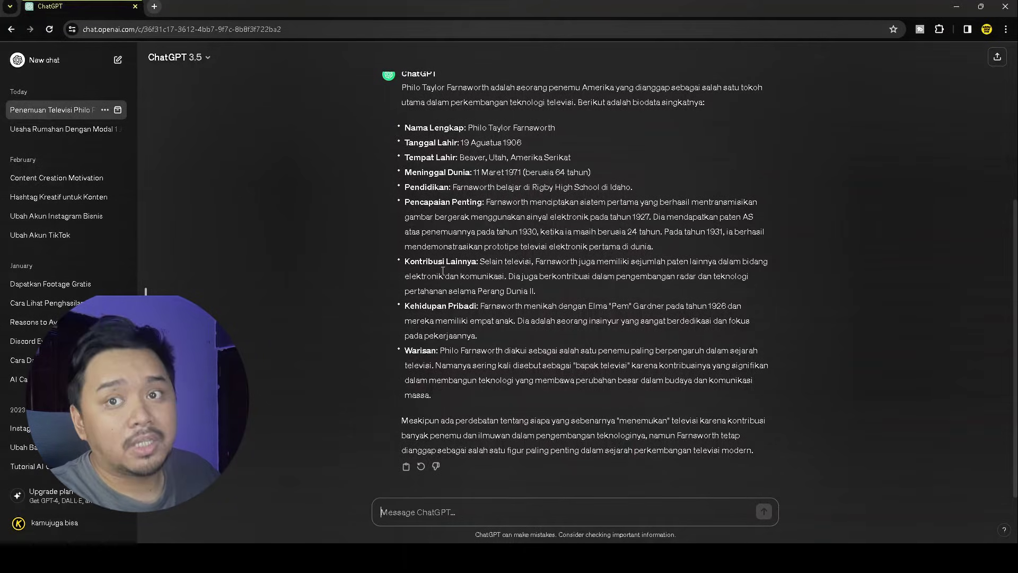
{"action": "scroll", "coordinate": [455, 261], "scroll_direction": "up", "scroll_amount": 2}
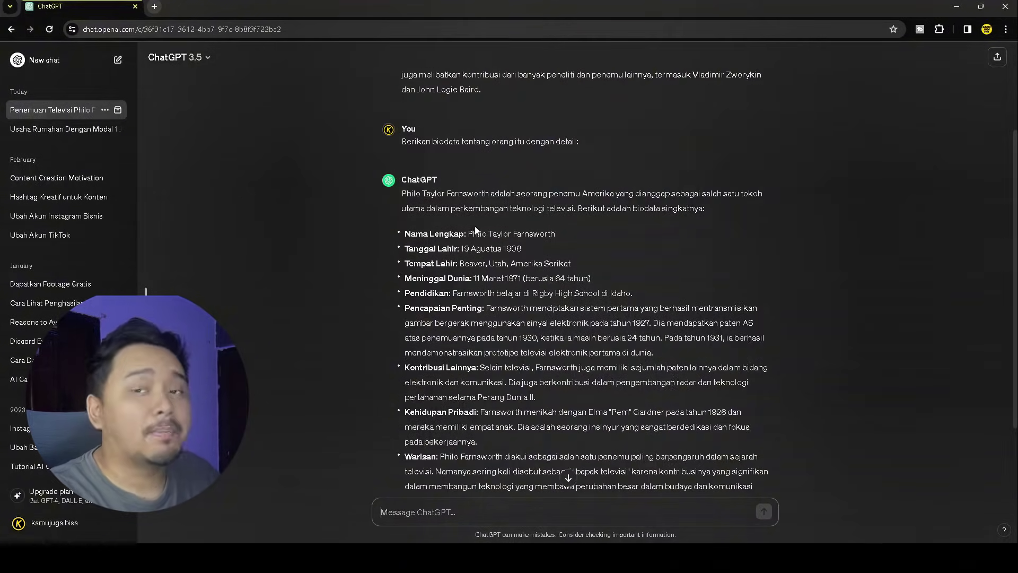
{"action": "scroll", "coordinate": [483, 229], "scroll_direction": "down", "scroll_amount": 2}
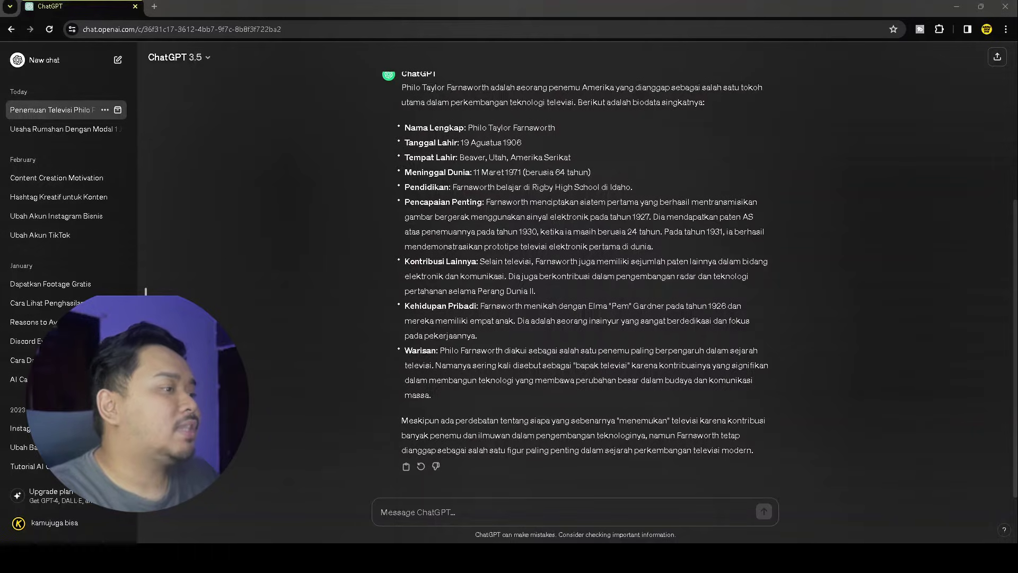
Send the prompt "Sarankan menu diet yang cocok untuk pemula." and review the suggested menu through its closing advice
{"action": "left_click", "coordinate": [744, 508]}
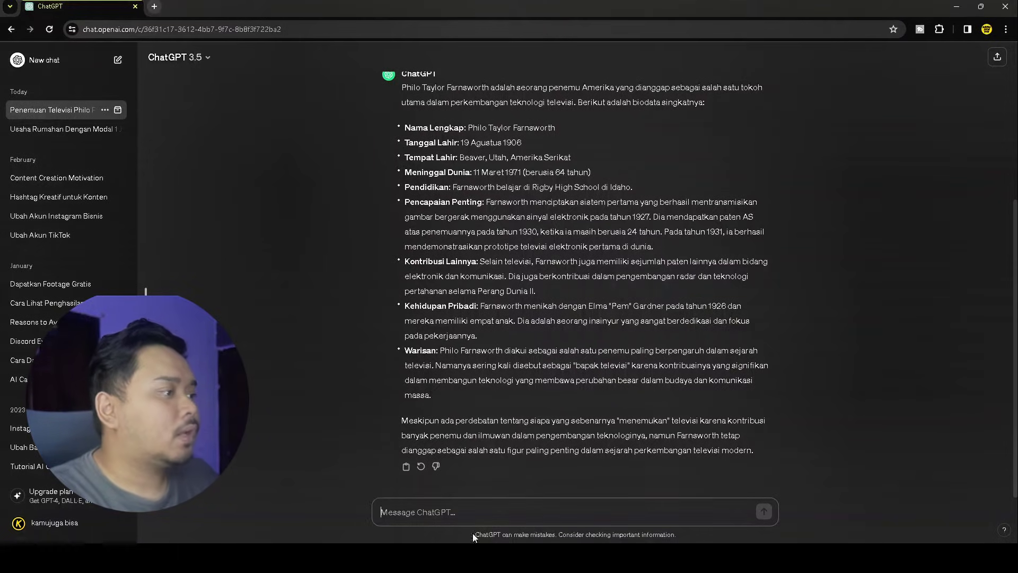
{"action": "type", "text": "Sarankan menu diet yang cocok untuk pemula."}
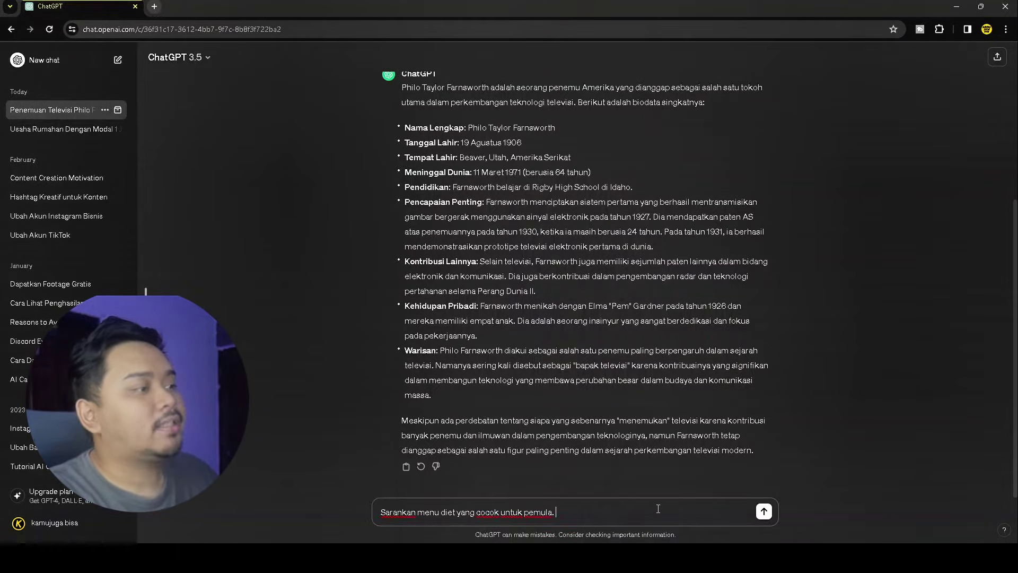
{"action": "left_click", "coordinate": [763, 511]}
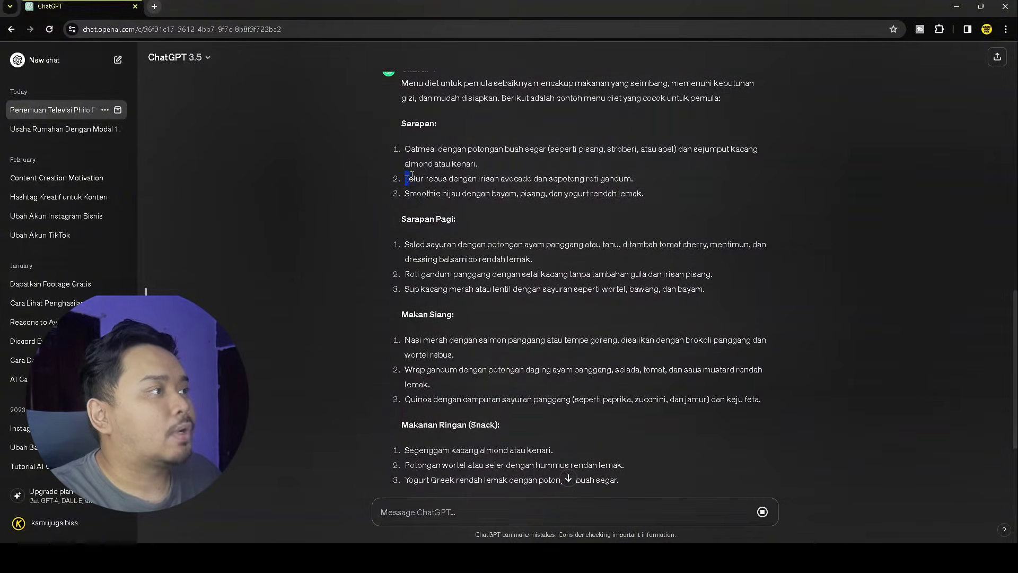
{"action": "left_click_drag", "start_coordinate": [404, 178], "coordinate": [453, 177]}
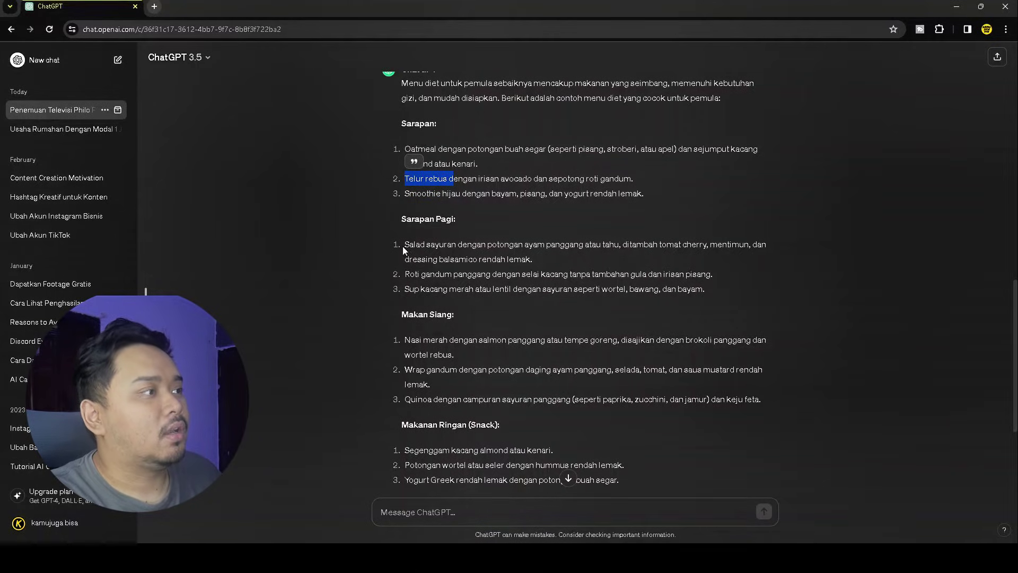
{"action": "scroll", "coordinate": [428, 281], "scroll_direction": "down", "scroll_amount": 1}
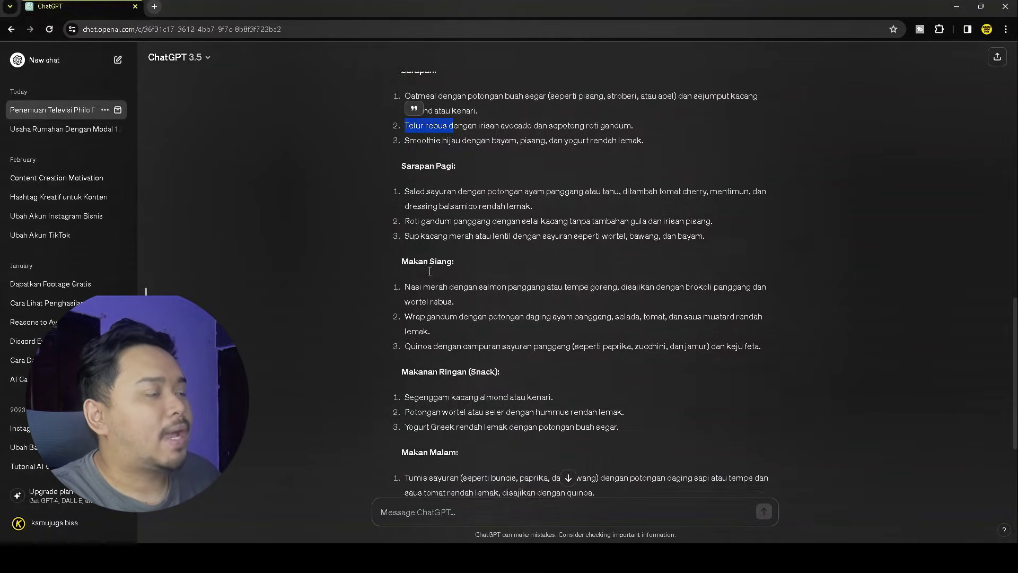
{"action": "scroll", "coordinate": [430, 271], "scroll_direction": "down", "scroll_amount": 3}
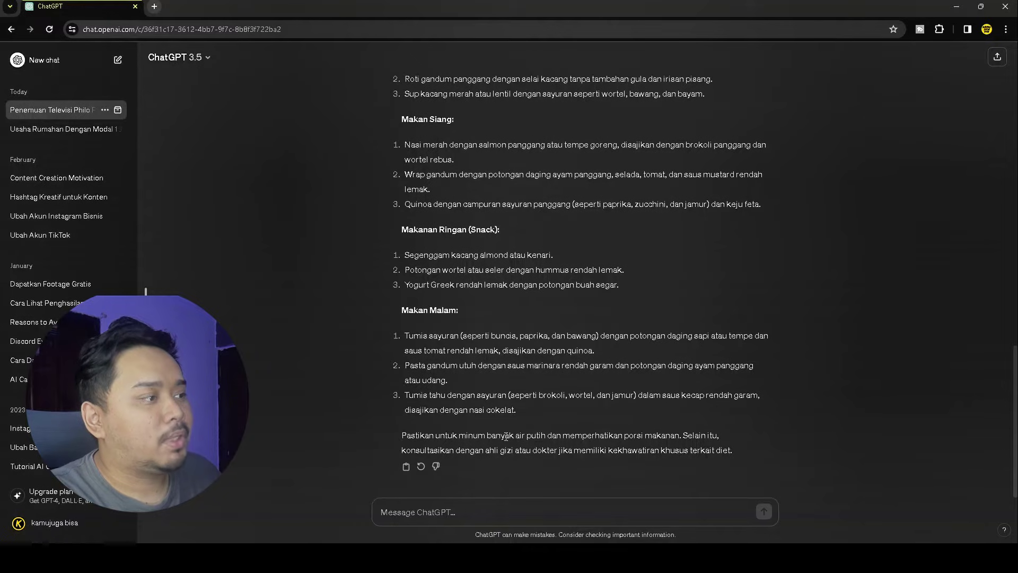
{"action": "left_click_drag", "start_coordinate": [401, 435], "coordinate": [593, 435]}
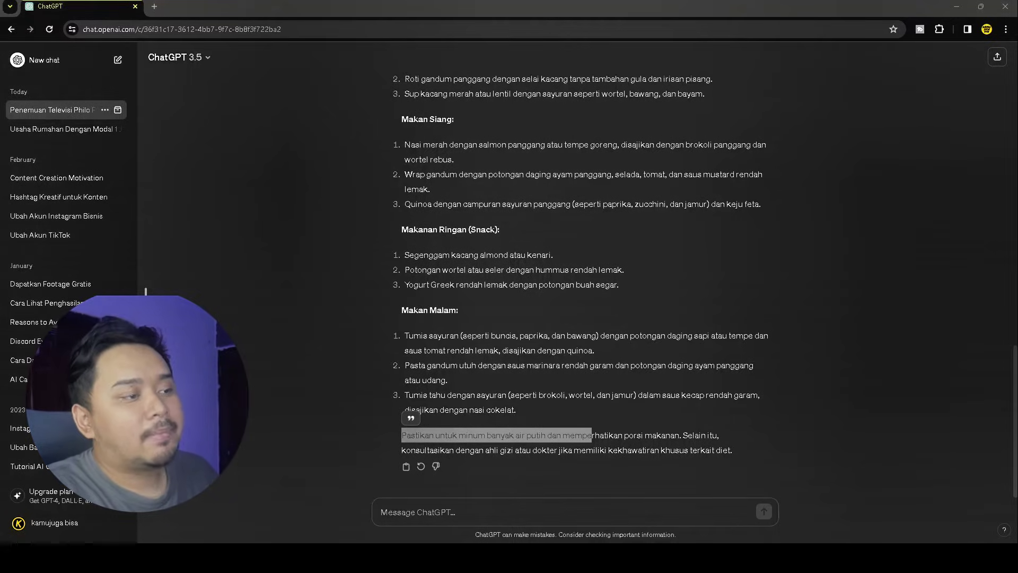
Send the prompt "Berikan perbandingan tentang playstation 5 dengan nintendo switch oled"
{"action": "key", "text": "alt+Tab"}
{"action": "left_click", "coordinate": [481, 510]}
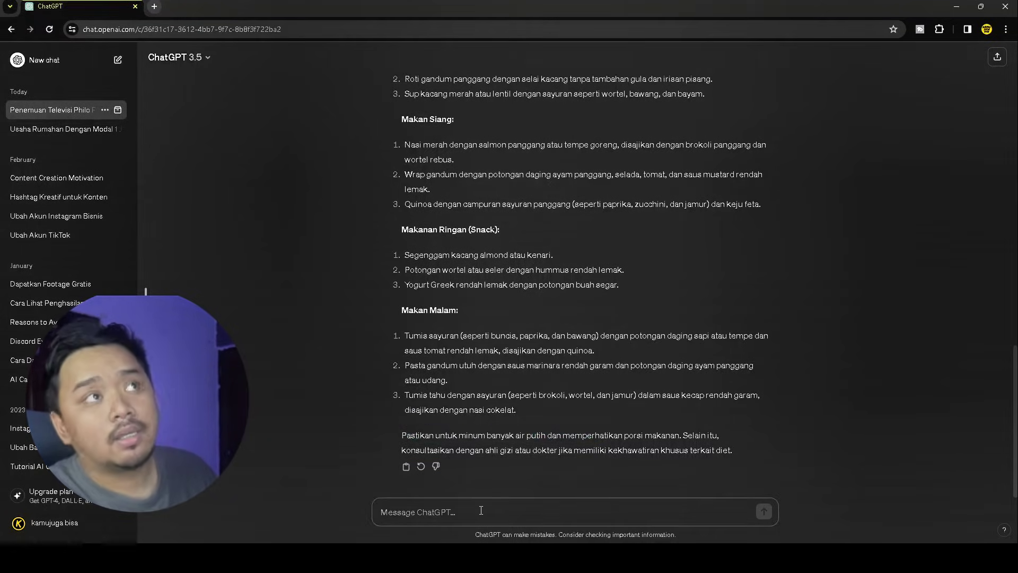
{"action": "type", "text": "Berikan perbandingan tentang playstation 5 dengan nintendo switch oled"}
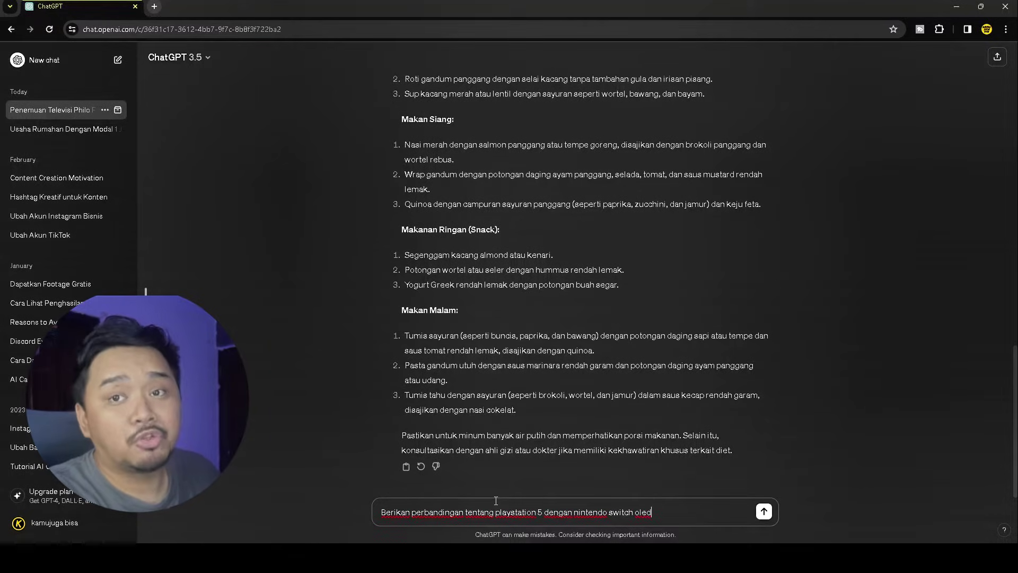
{"action": "left_click", "coordinate": [764, 512]}
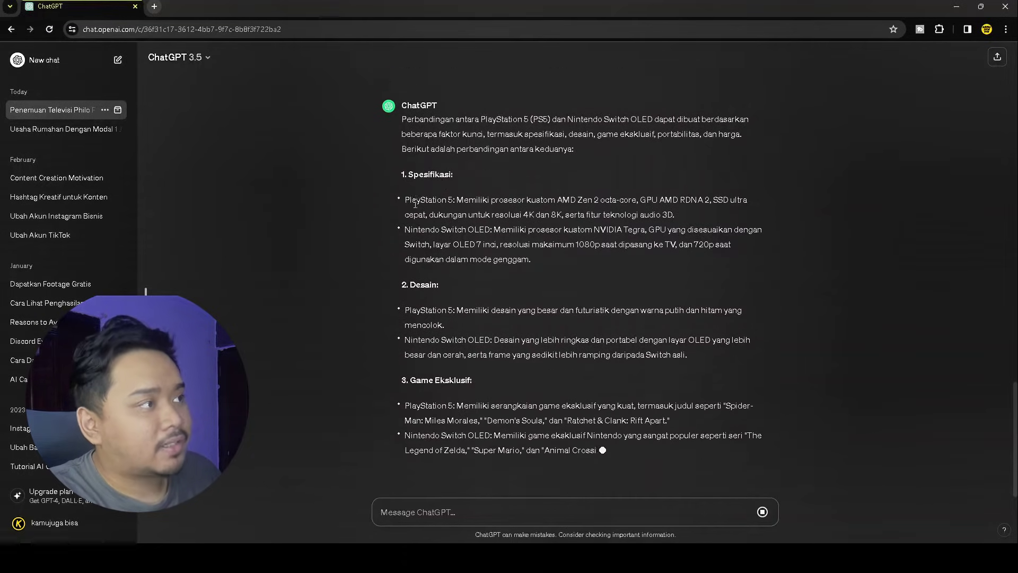
Examine the console comparison from specifications through design, exclusive games, portability and price, highlighting the processor and price details
{"action": "scroll", "coordinate": [415, 170], "scroll_direction": "up", "scroll_amount": 2}
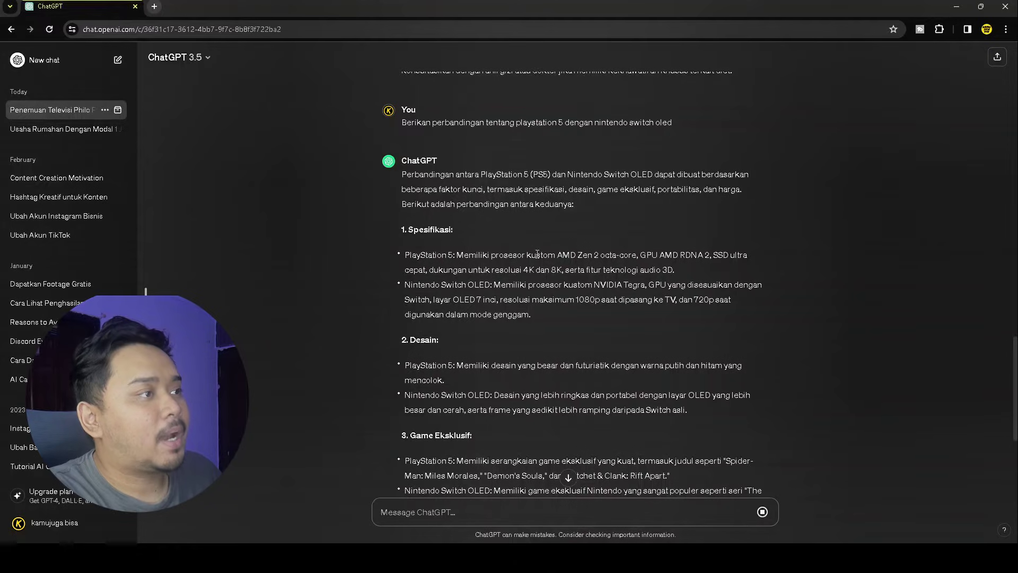
{"action": "left_click_drag", "start_coordinate": [556, 255], "coordinate": [638, 285]}
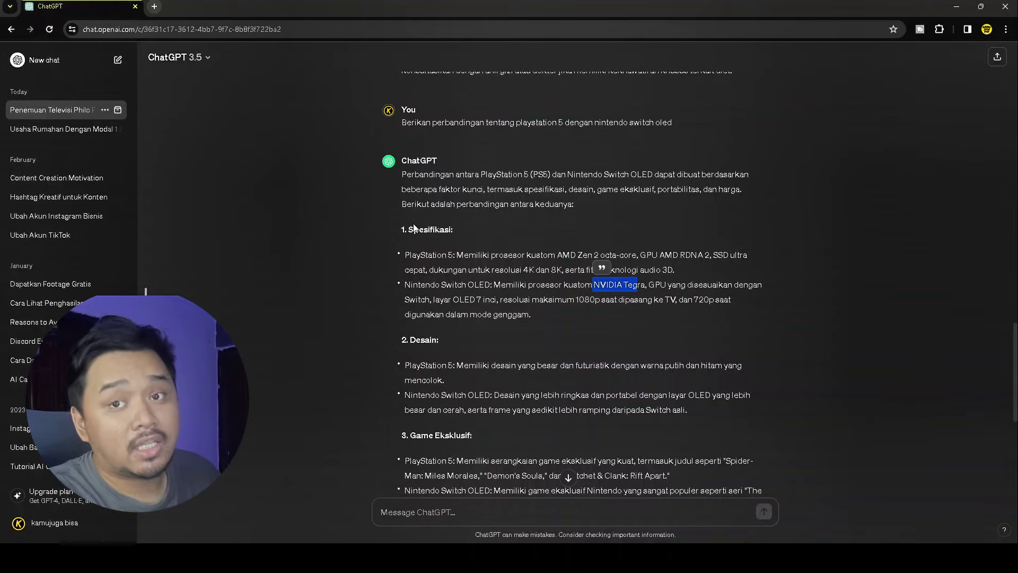
{"action": "scroll", "coordinate": [415, 228], "scroll_direction": "down", "scroll_amount": 1}
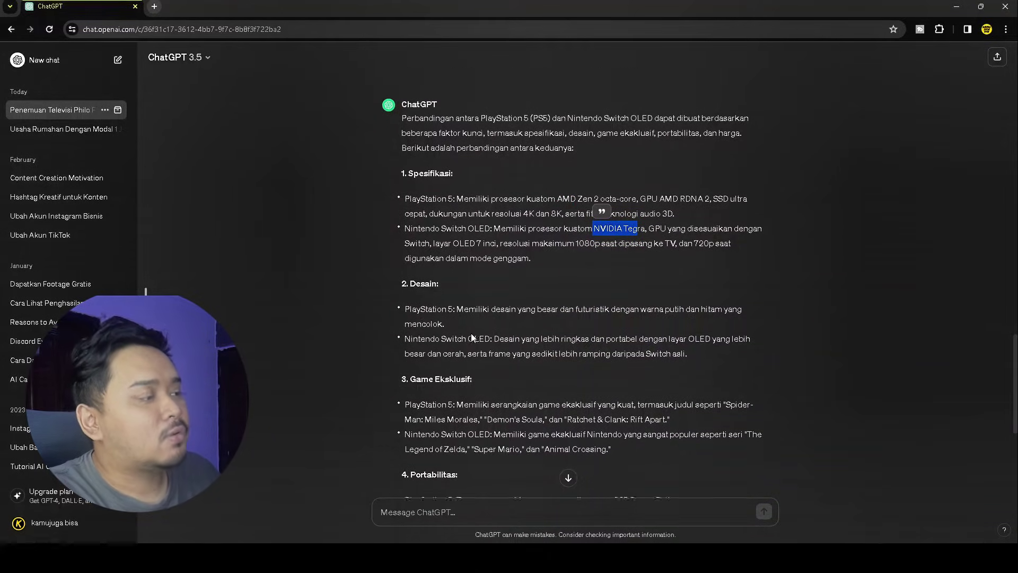
{"action": "scroll", "coordinate": [428, 342], "scroll_direction": "down", "scroll_amount": 2}
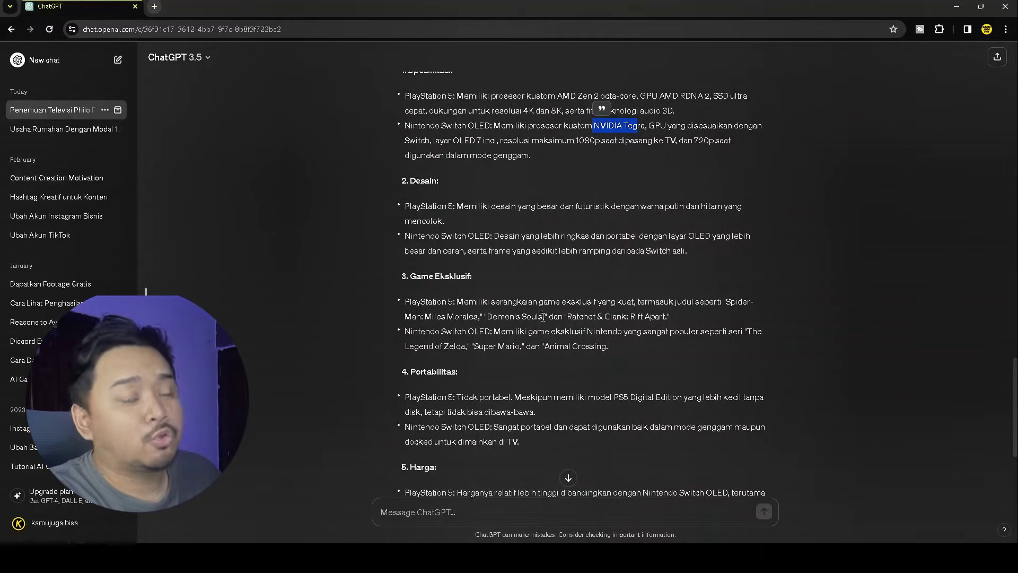
{"action": "scroll", "coordinate": [544, 318], "scroll_direction": "down", "scroll_amount": 2}
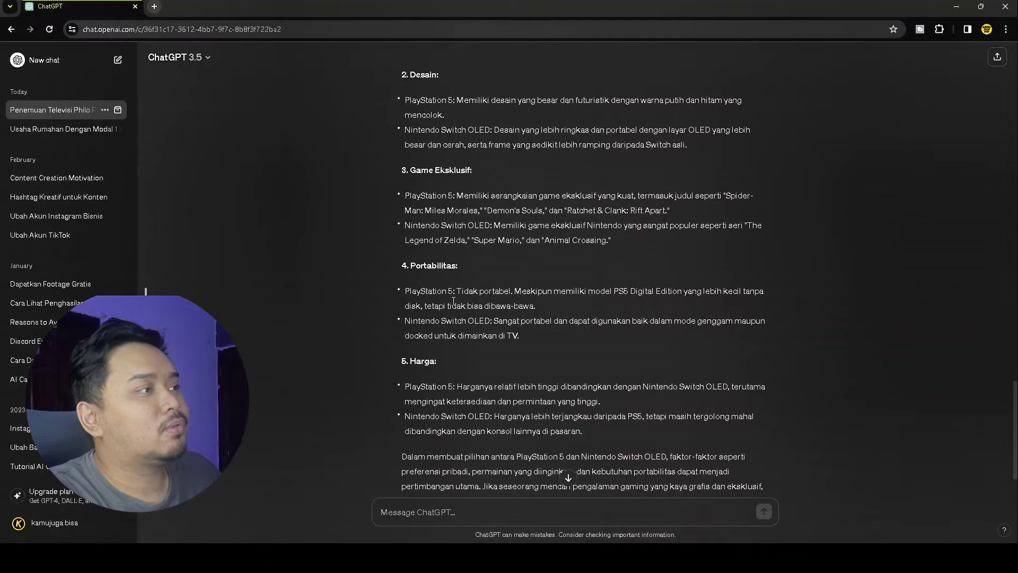
{"action": "scroll", "coordinate": [481, 302], "scroll_direction": "down", "scroll_amount": 2}
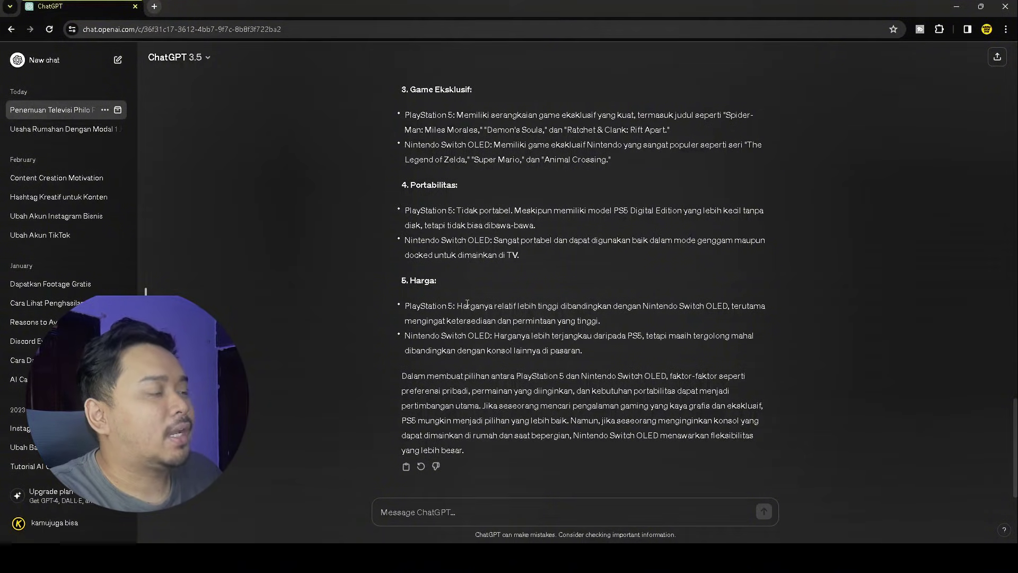
{"action": "left_click_drag", "start_coordinate": [457, 306], "coordinate": [535, 321]}
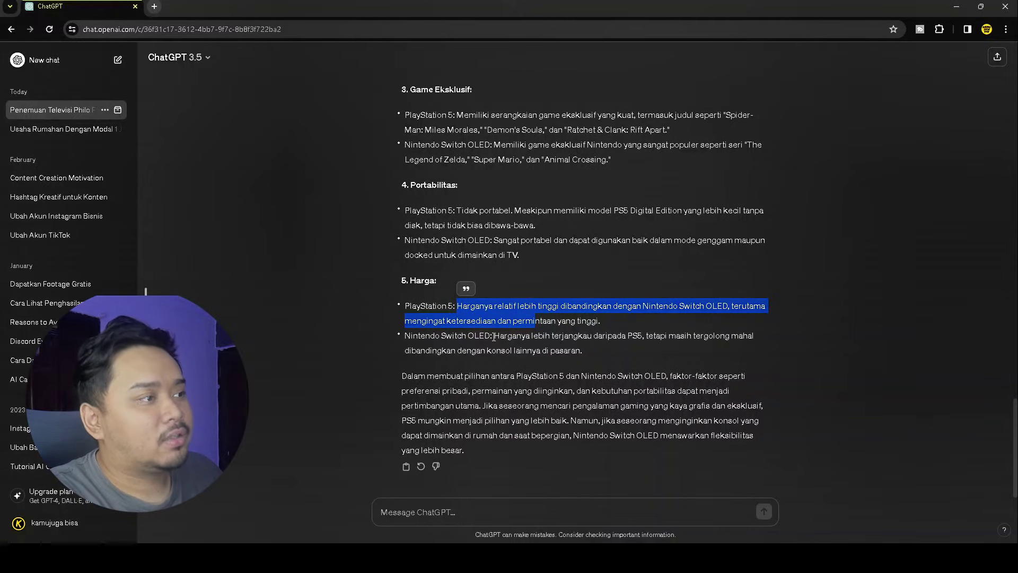
{"action": "left_click", "coordinate": [494, 335]}
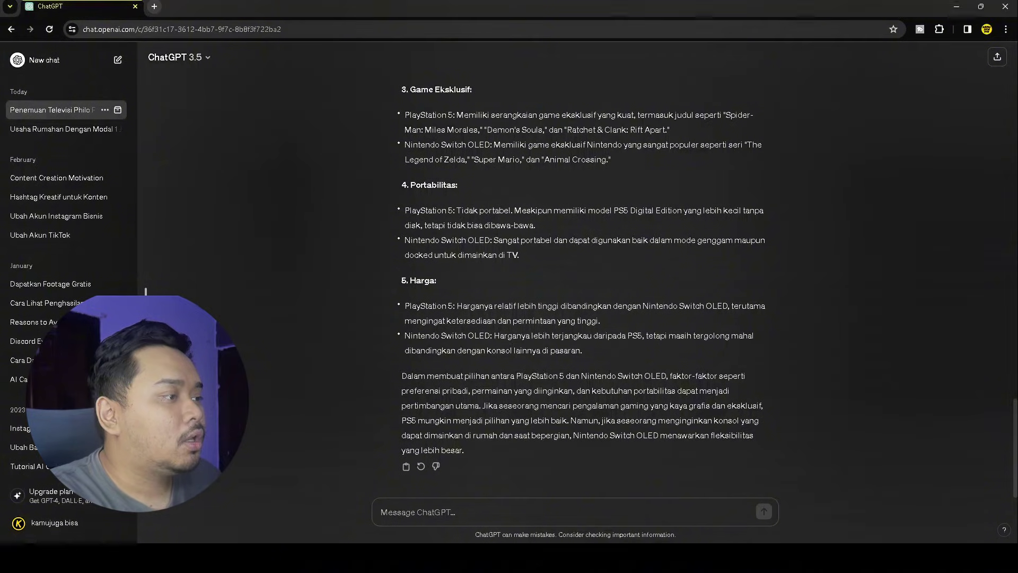
Send the prompt "Tuliskan saya puisi lucu tentang doraemon" and highlight the first stanza and the last stanza's opening line
{"action": "left_click", "coordinate": [498, 512]}
{"action": "type", "text": "Tuliskan saya puisi lucu tentang doraemon"}
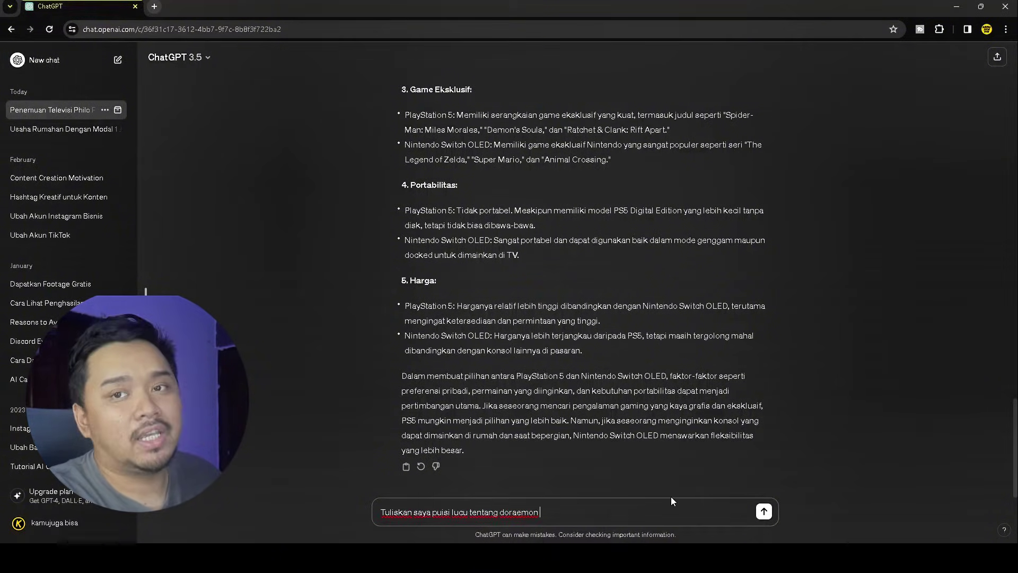
{"action": "left_click", "coordinate": [763, 512]}
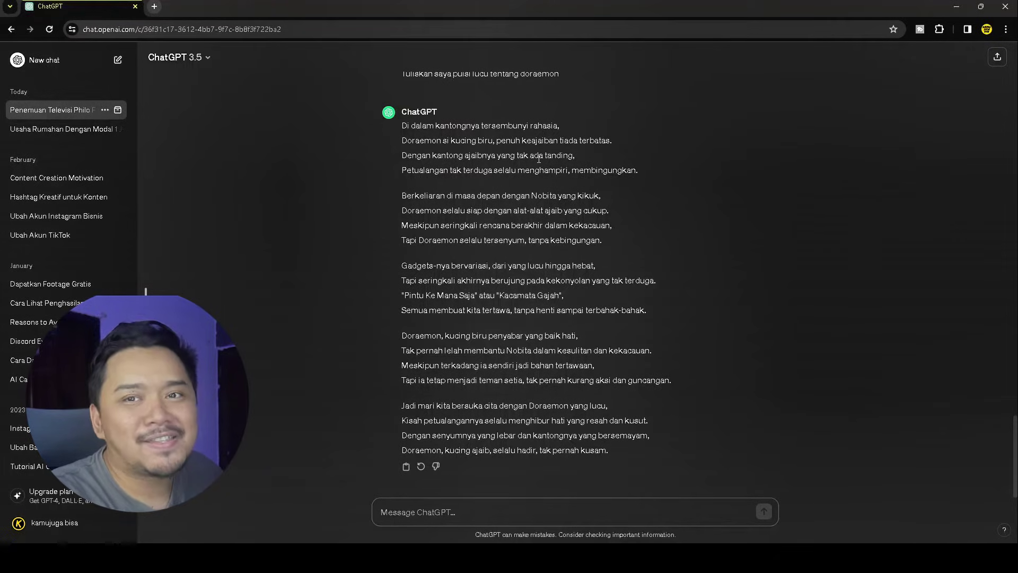
{"action": "left_click_drag", "start_coordinate": [393, 173], "coordinate": [636, 174]}
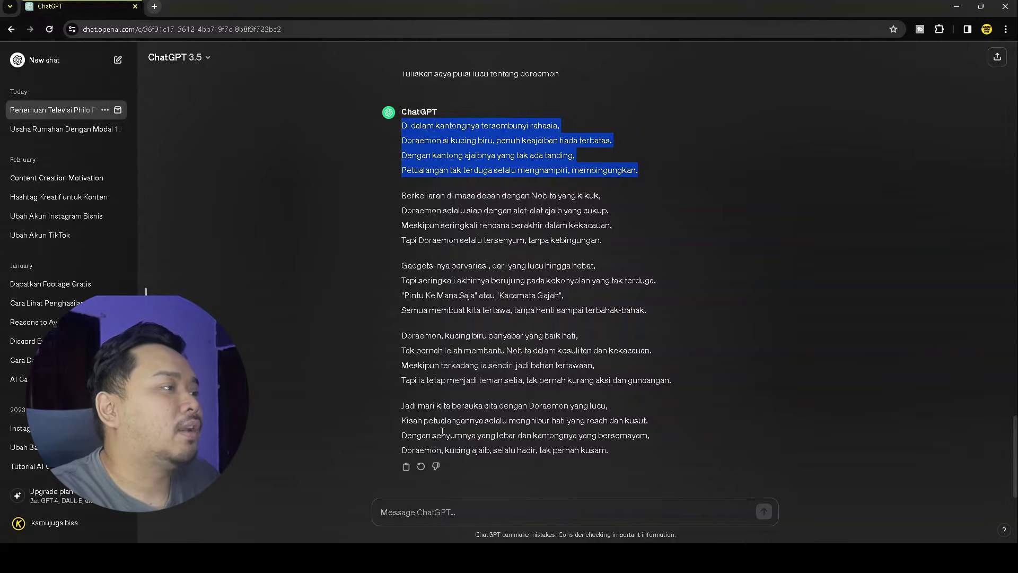
{"action": "left_click_drag", "start_coordinate": [400, 406], "coordinate": [614, 411]}
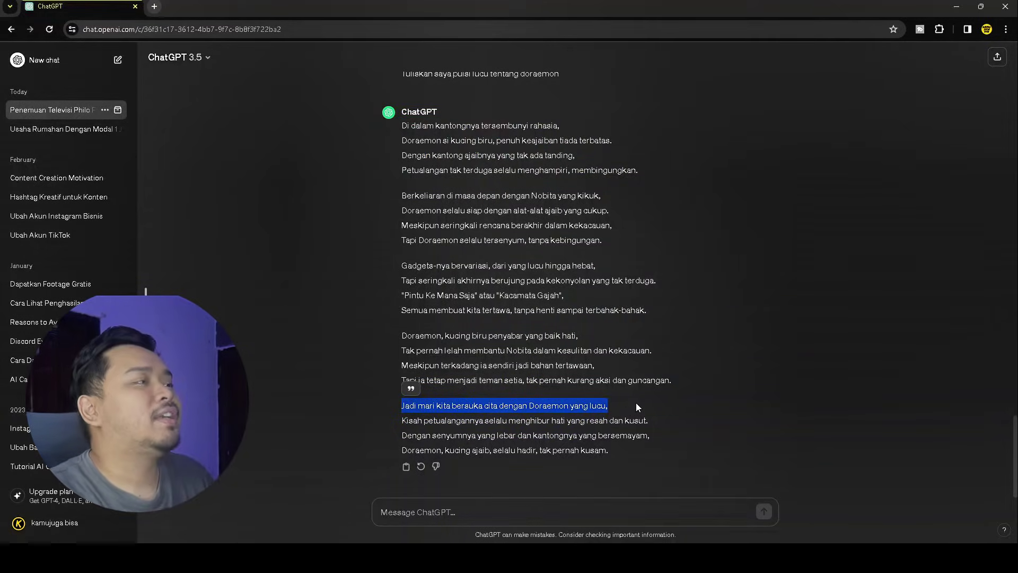
{"action": "left_click", "coordinate": [765, 364]}
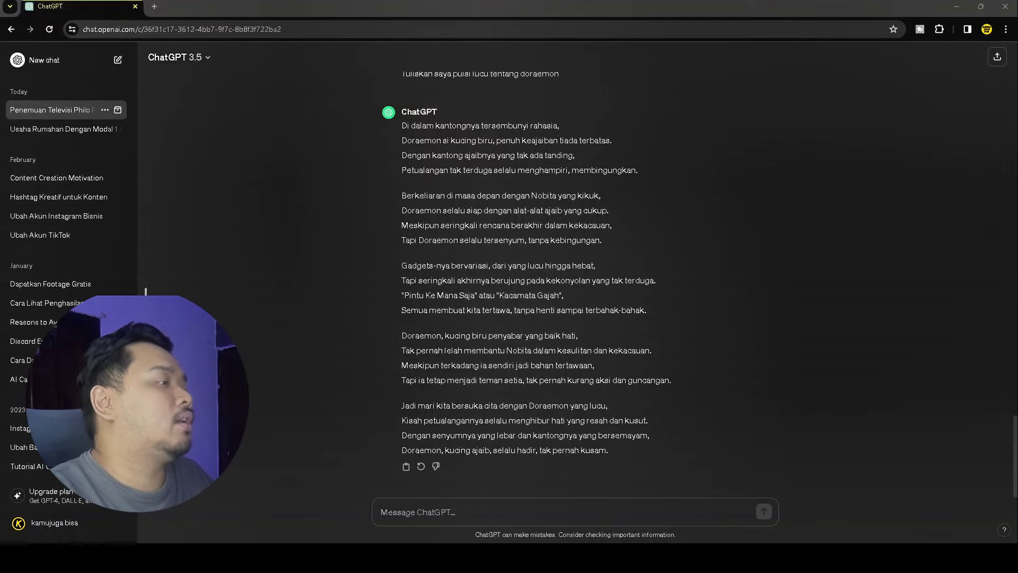
Send the prompt "Misalnya, Saya punya uang 10 juta. Usaha rumahan apa yang bisa saya mulai dengan uang segitu"
{"action": "left_click", "coordinate": [540, 512]}
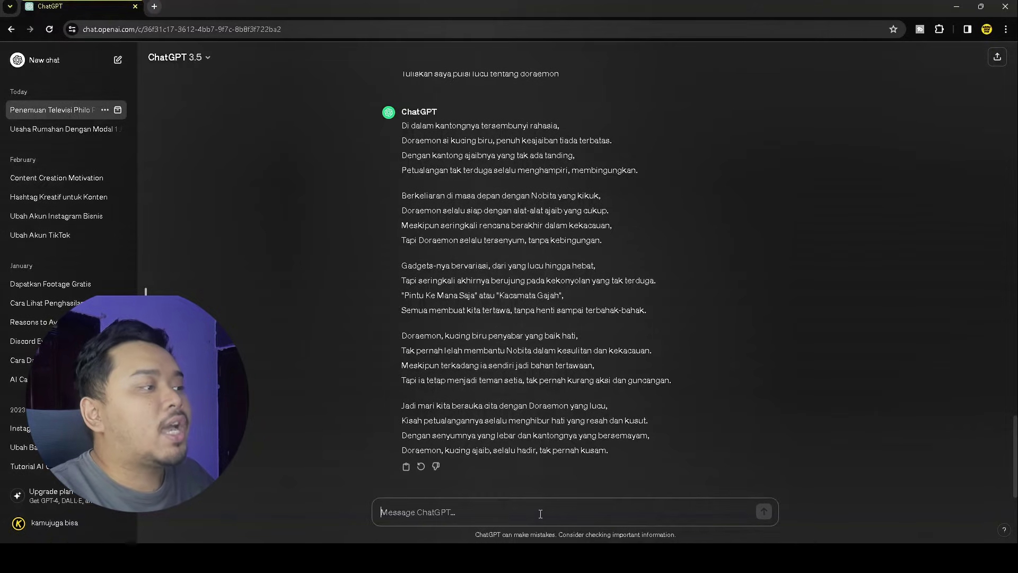
{"action": "type", "text": "Misalnya, Saya punya uang 10 juta. Usaha rumahan apa yang bisa saya mulai dengan uang segitu"}
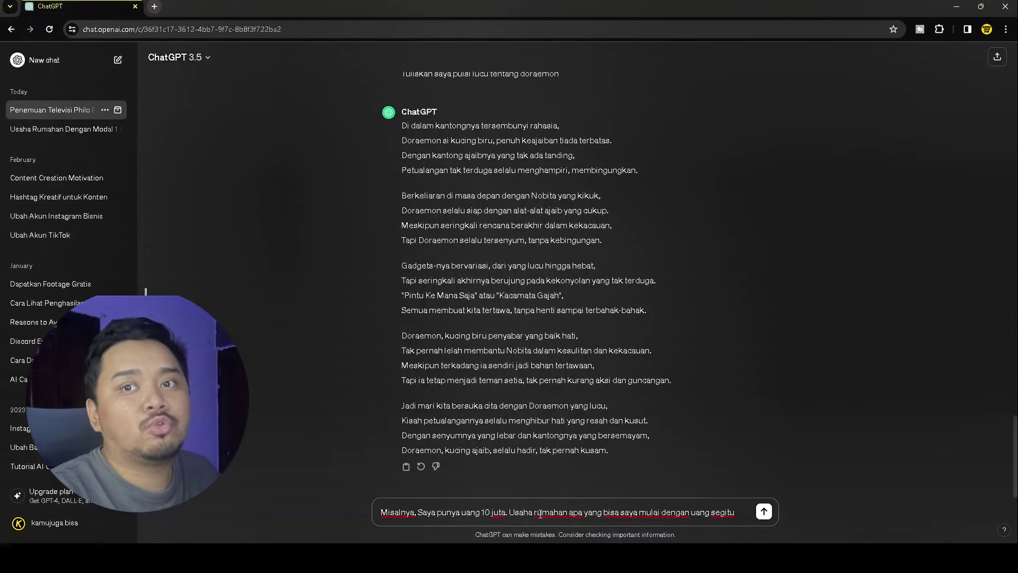
{"action": "key", "text": "Return"}
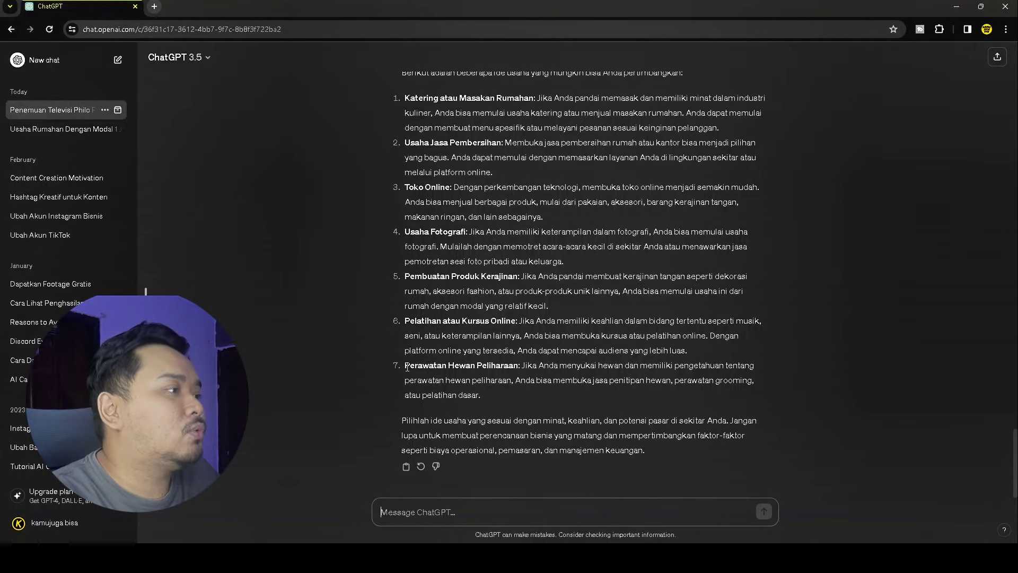
Highlight the "Perawatan Hewan Peliharaan" heading in the home business answer, clear the highlight and look back over the listed ideas
{"action": "left_click_drag", "start_coordinate": [407, 367], "coordinate": [520, 371]}
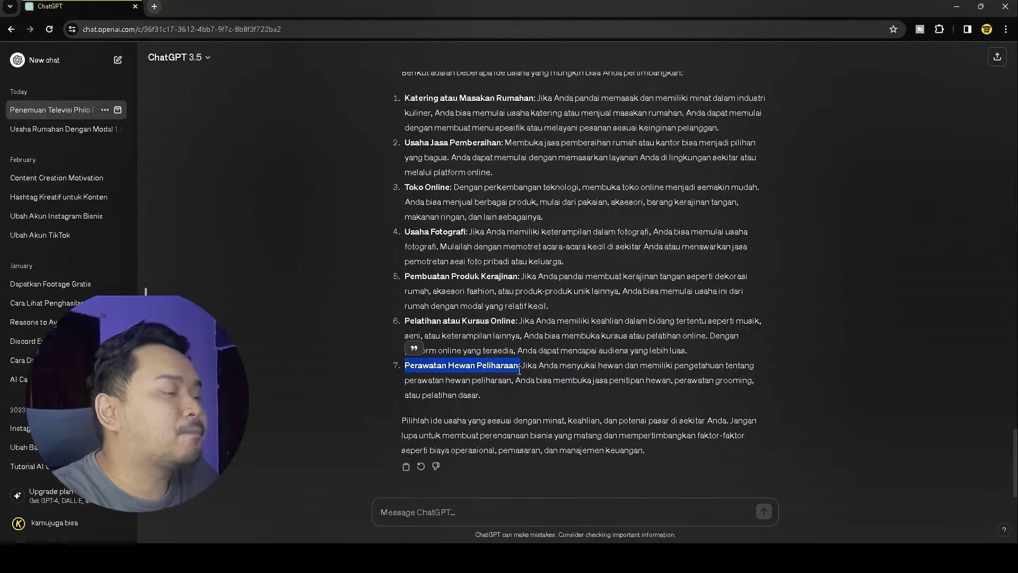
{"action": "left_click", "coordinate": [517, 398]}
{"action": "scroll", "coordinate": [518, 399], "scroll_direction": "up", "scroll_amount": 4}
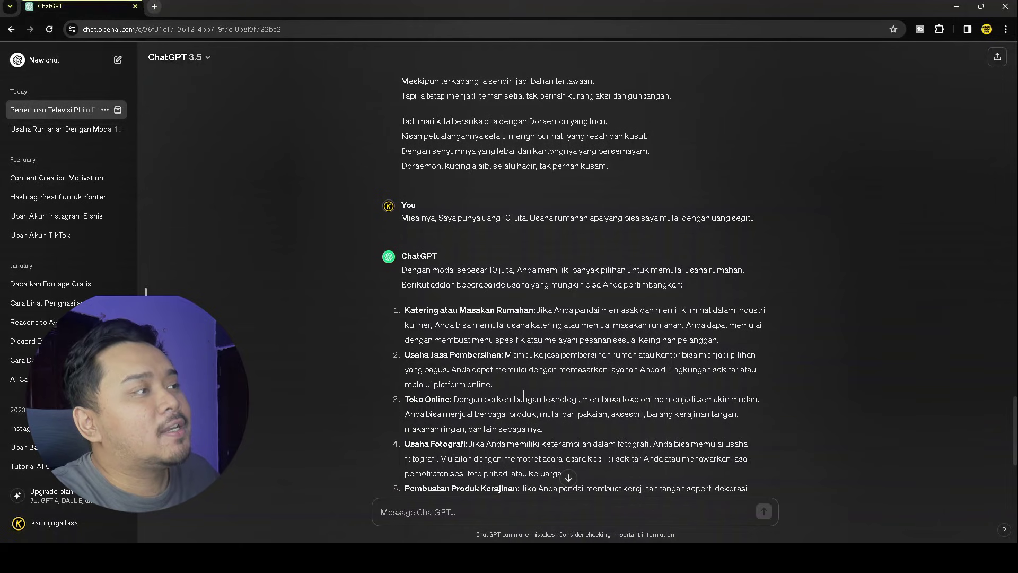
{"action": "scroll", "coordinate": [523, 396], "scroll_direction": "down", "scroll_amount": 4}
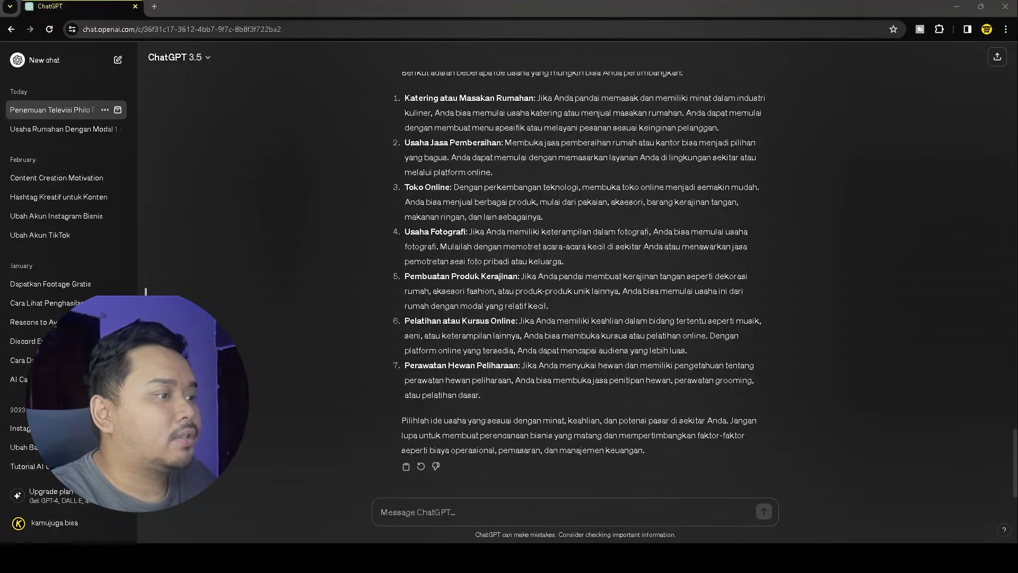
Paste the copied article on the benefits of napping into the message, append "RANGKUM TEKS DI ATAS" and send it
{"action": "key", "text": "ctrl+v"}
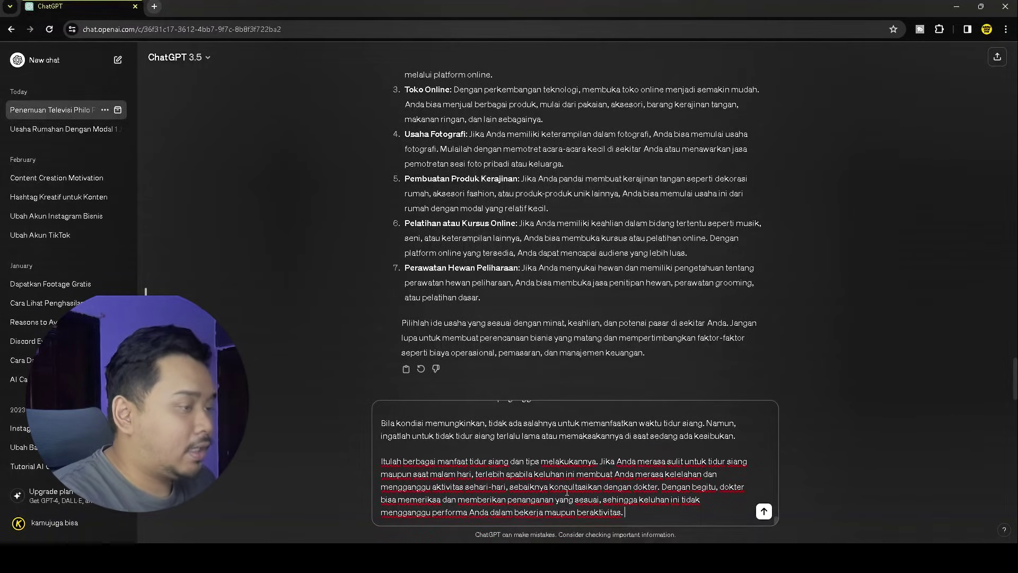
{"action": "type", "text": "RANGKUM TEK"}
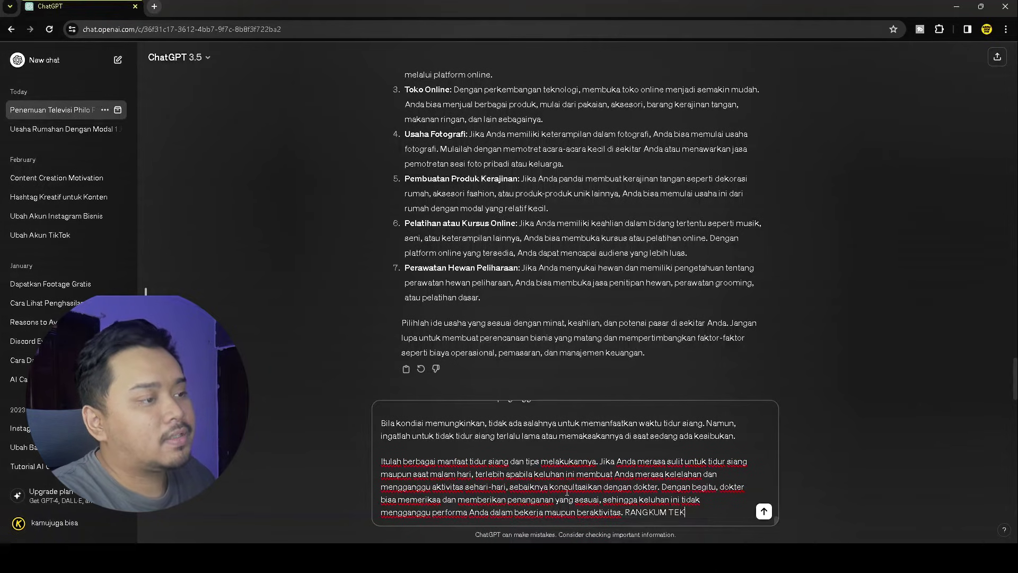
{"action": "type", "text": "S DI ATAS"}
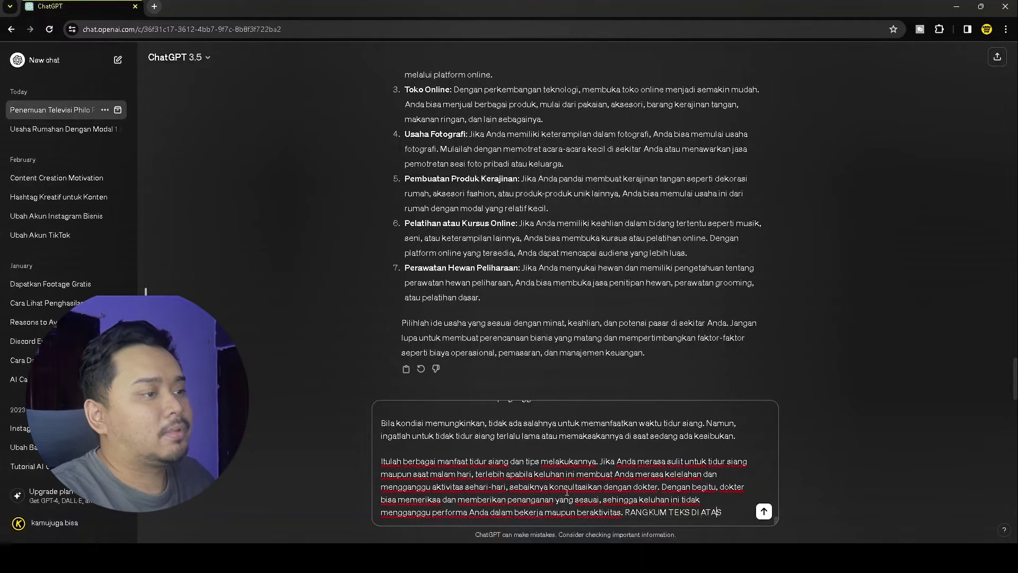
{"action": "key", "text": "Left"}
{"action": "key", "text": "Left"}
{"action": "key", "text": "Left"}
{"action": "key", "text": "Left"}
{"action": "key", "text": "Left"}
{"action": "key", "text": "Left"}
{"action": "key", "text": "Left"}
{"action": "key", "text": "Left"}
{"action": "key", "text": "Left"}
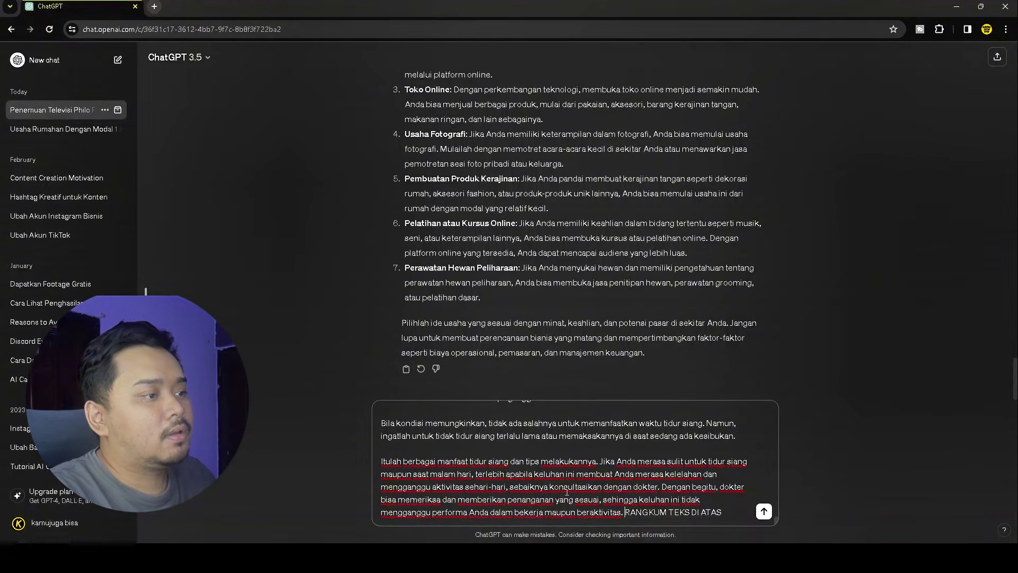
{"action": "key", "text": "Return"}
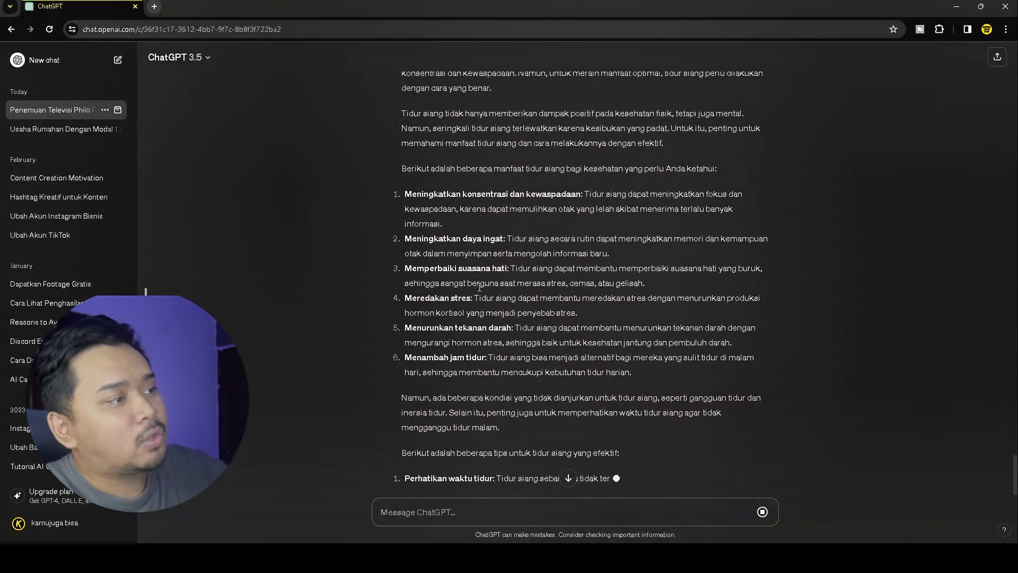
Compare the nap summary with the pasted article, covering the benefits, discouraged conditions and tips for effective napping
{"action": "scroll", "coordinate": [479, 285], "scroll_direction": "up", "scroll_amount": 4}
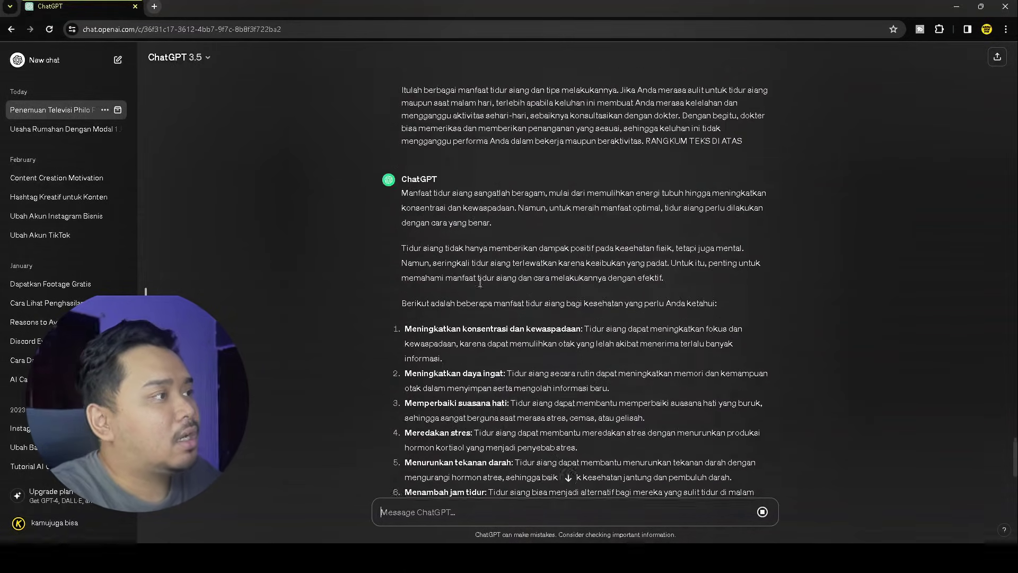
{"action": "scroll", "coordinate": [479, 283], "scroll_direction": "up", "scroll_amount": 10}
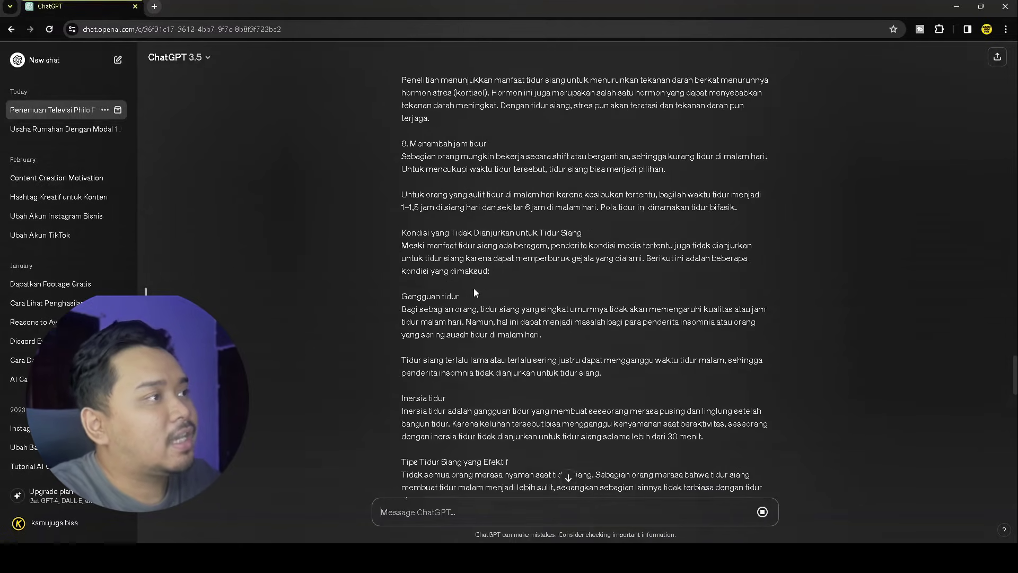
{"action": "scroll", "coordinate": [473, 289], "scroll_direction": "down", "scroll_amount": 8}
{"action": "scroll", "coordinate": [452, 247], "scroll_direction": "up", "scroll_amount": 2}
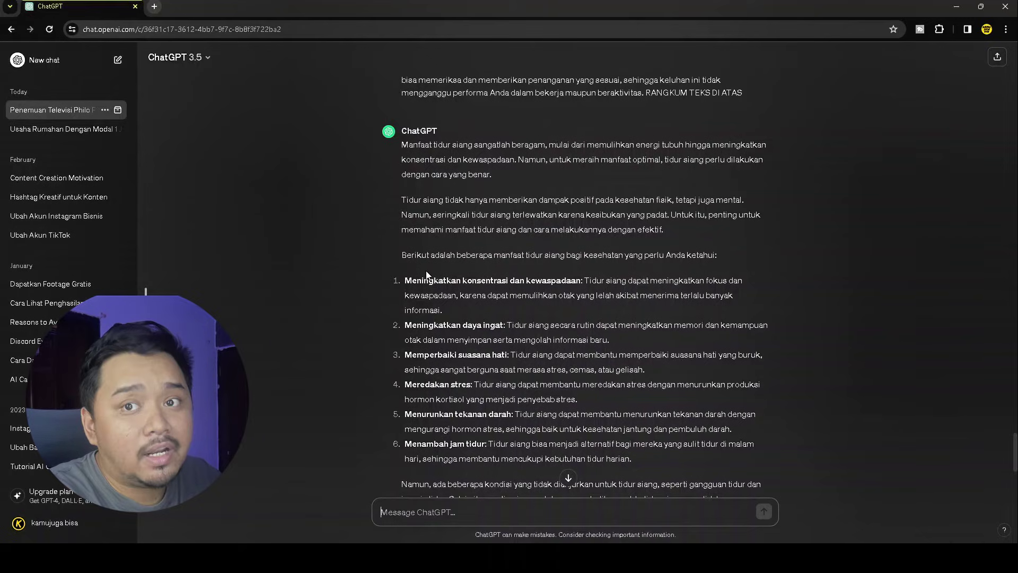
{"action": "scroll", "coordinate": [426, 275], "scroll_direction": "down", "scroll_amount": 6}
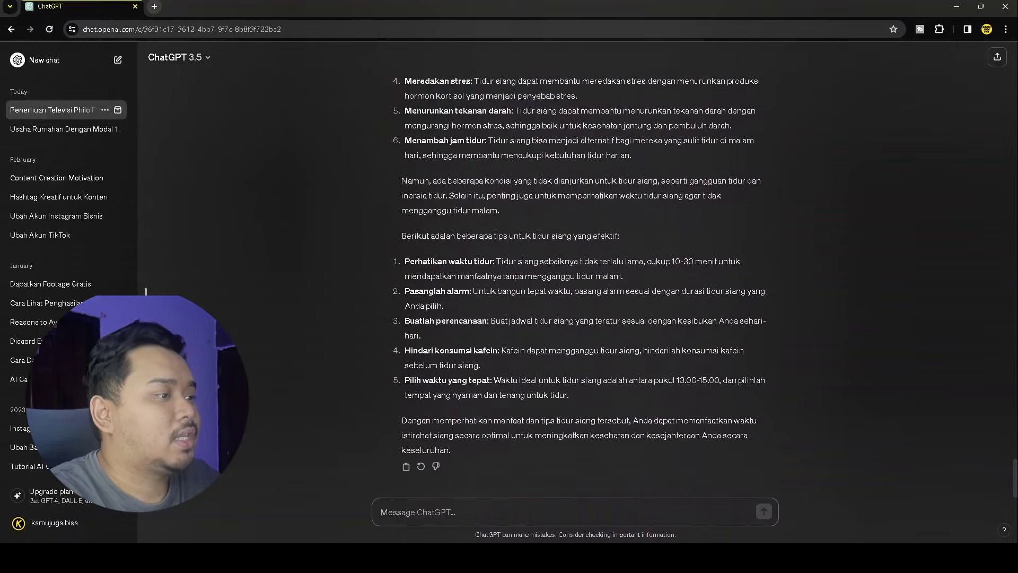
{"action": "scroll", "coordinate": [539, 364], "scroll_direction": "up", "scroll_amount": 5}
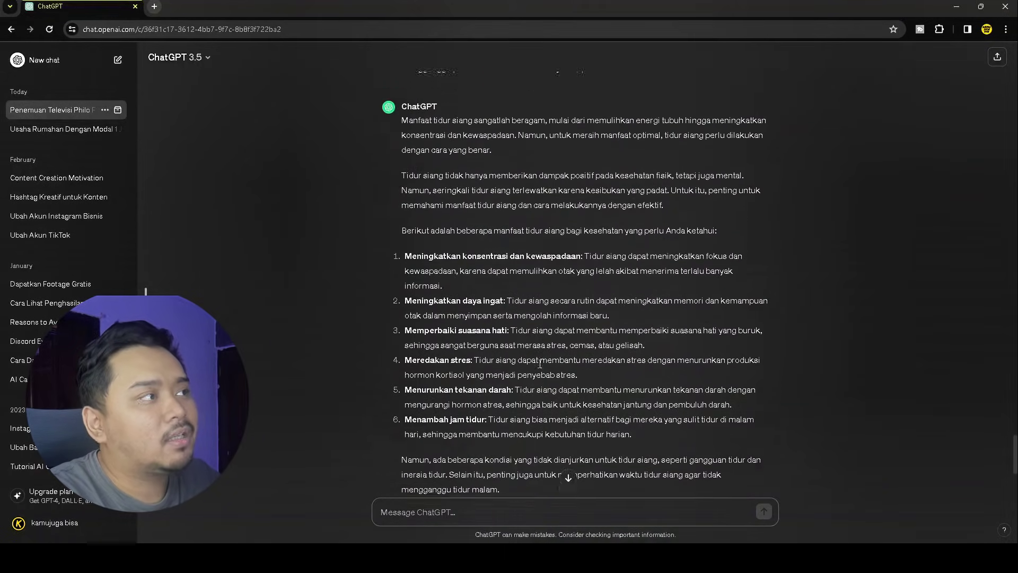
{"action": "scroll", "coordinate": [540, 365], "scroll_direction": "down", "scroll_amount": 5}
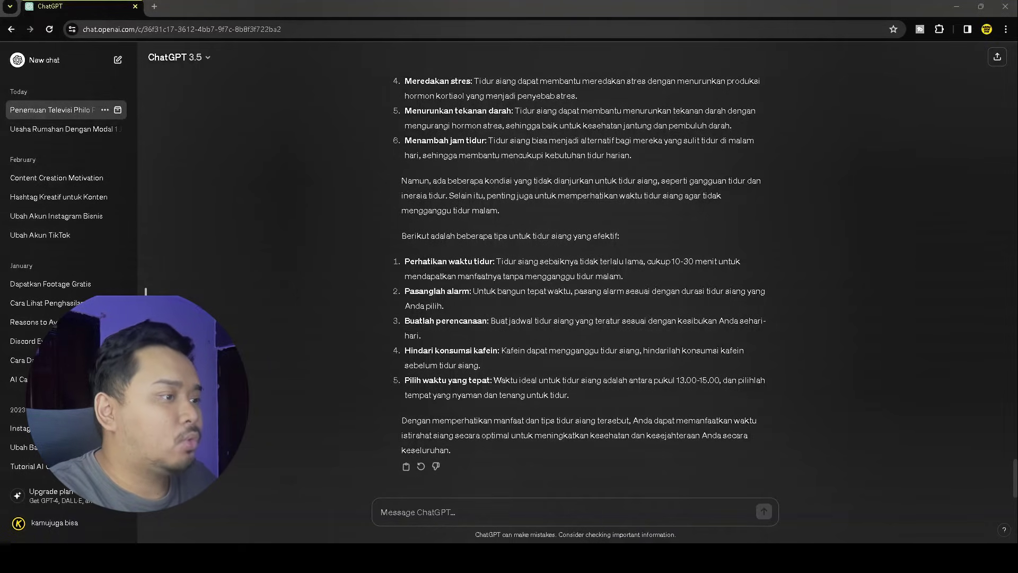
Send the prompt "Berikan rangkuman tentang buku rich dad poor dad"
{"action": "left_click", "coordinate": [615, 540]}
{"action": "type", "text": "Berikan rangkuman tentang buku"}
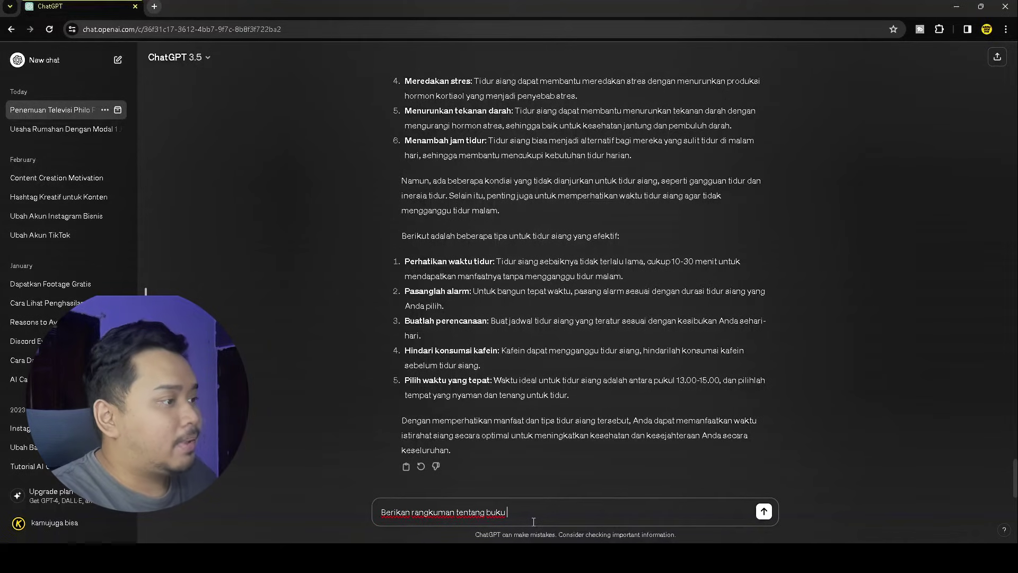
{"action": "type", "text": "rich da"}
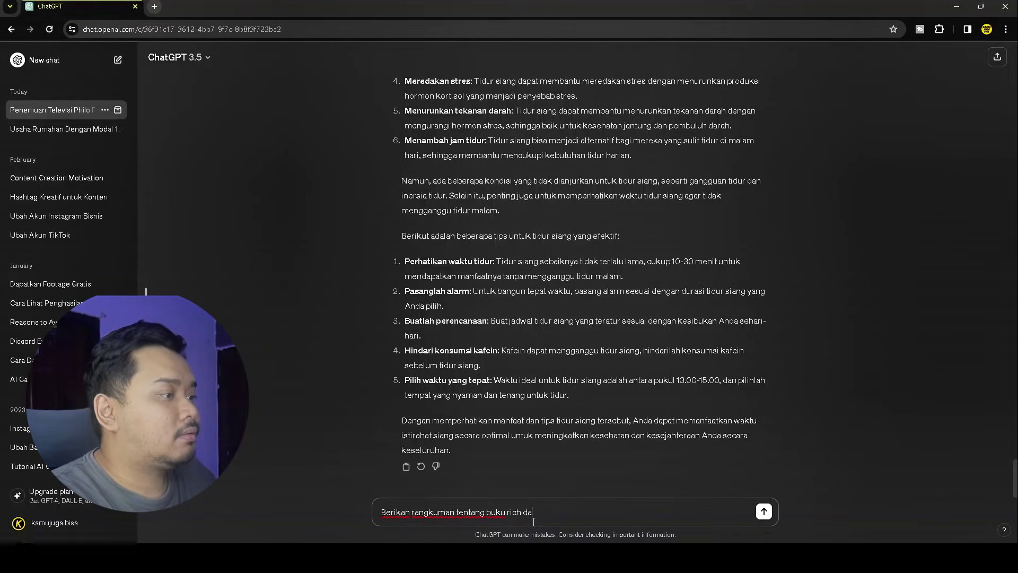
{"action": "type", "text": "d poor"}
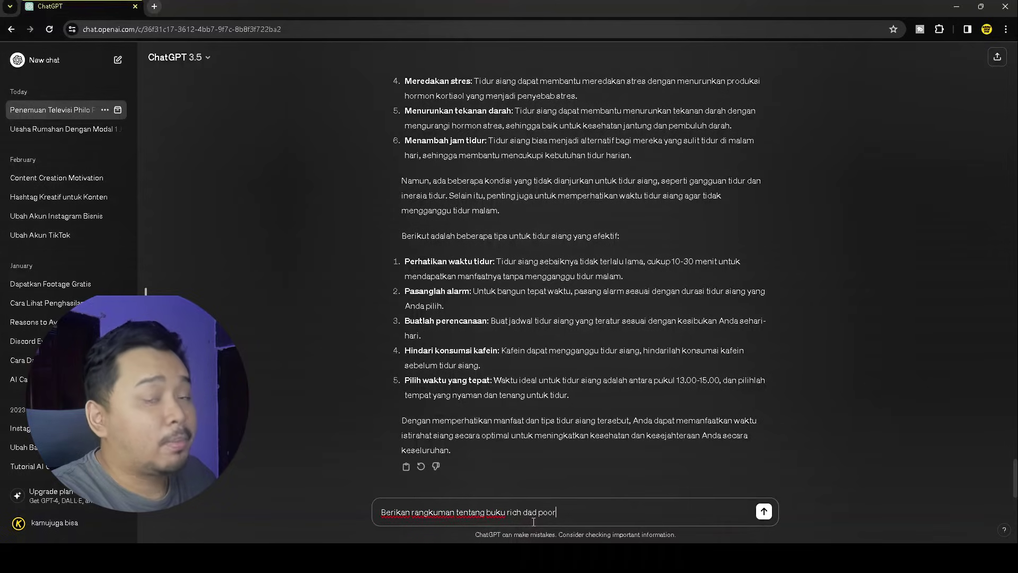
{"action": "type", "text": " dad"}
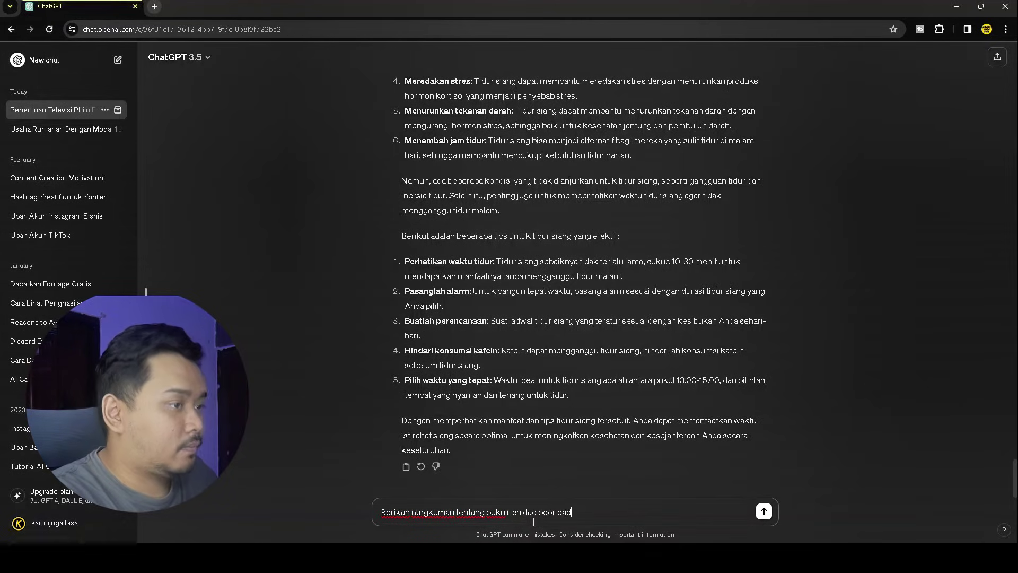
{"action": "key", "text": "Return"}
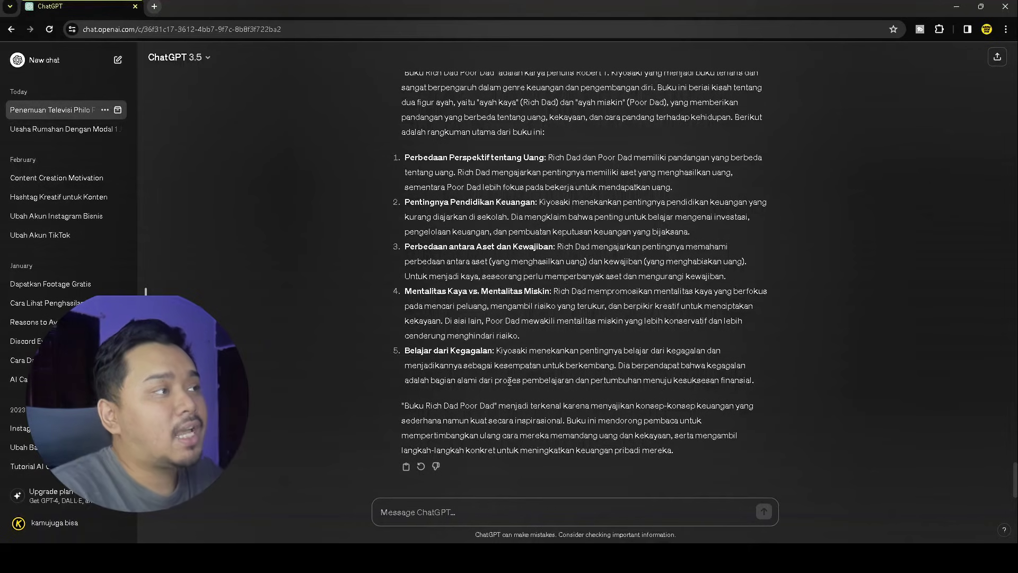
Review the book summary from its introduction to its conclusion and highlight all five numbered points
{"action": "scroll", "coordinate": [488, 380], "scroll_direction": "up", "scroll_amount": 3}
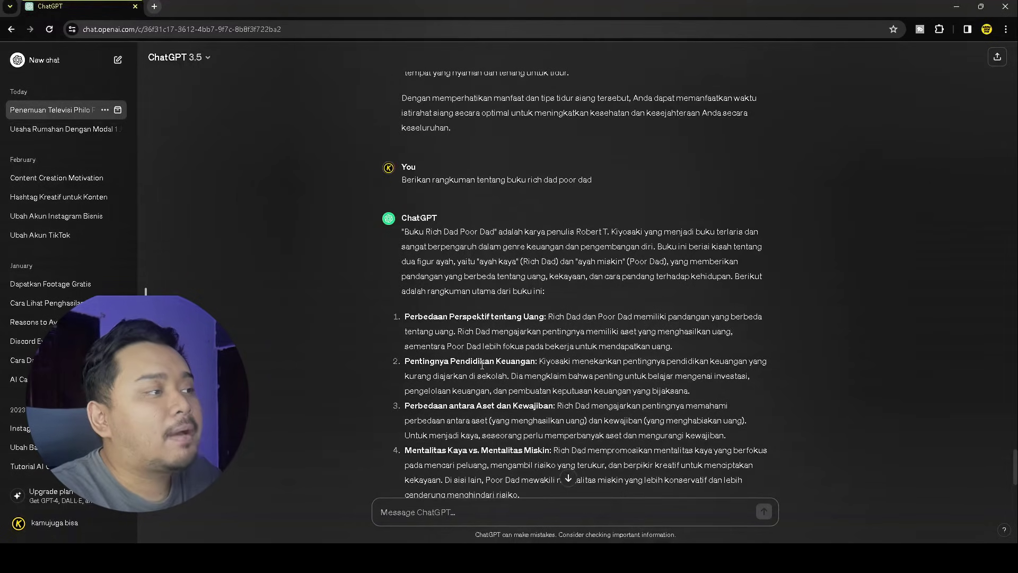
{"action": "scroll", "coordinate": [482, 365], "scroll_direction": "down", "scroll_amount": 3}
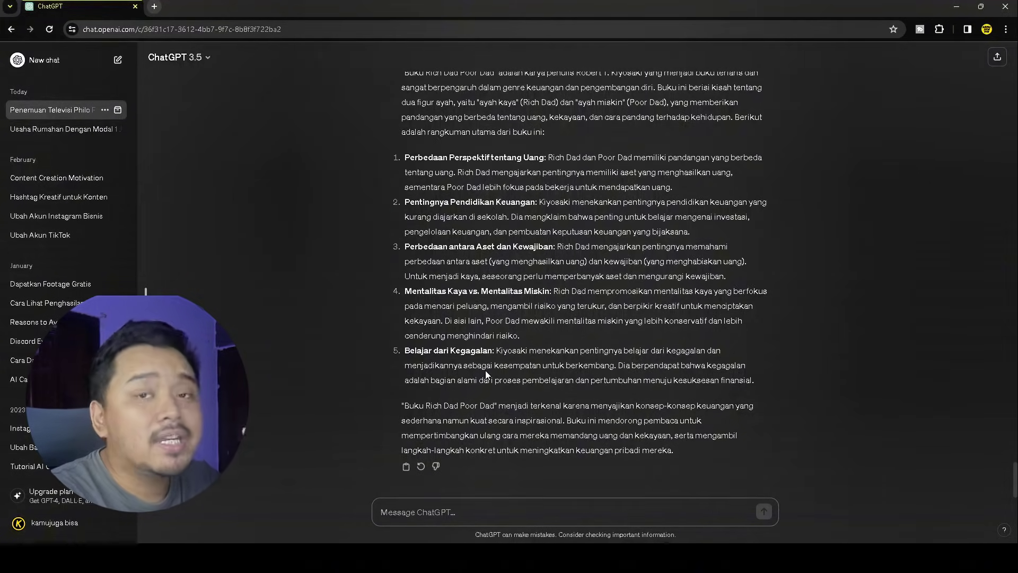
{"action": "scroll", "coordinate": [485, 370], "scroll_direction": "up", "scroll_amount": 2}
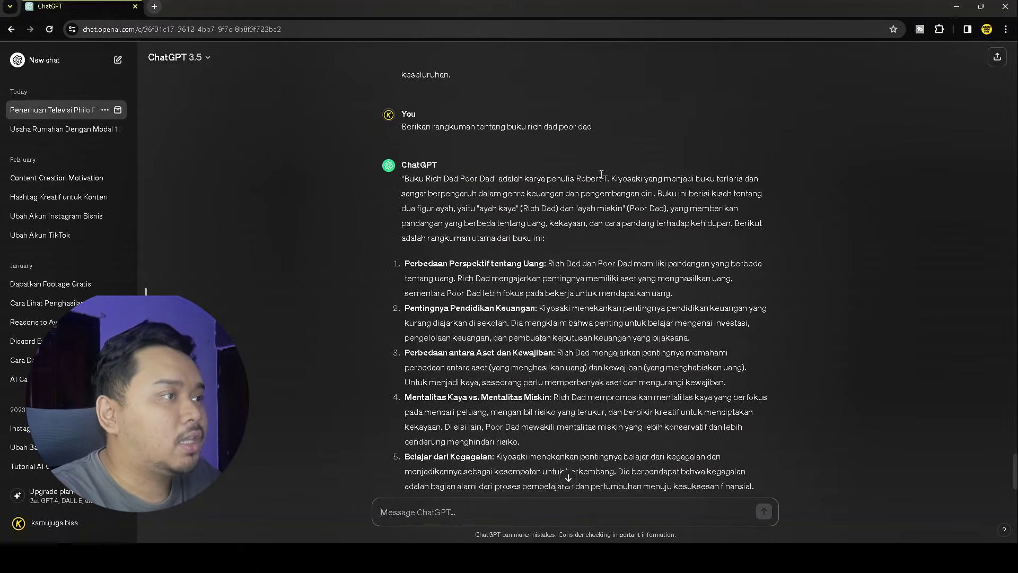
{"action": "scroll", "coordinate": [579, 248], "scroll_direction": "down", "scroll_amount": 2}
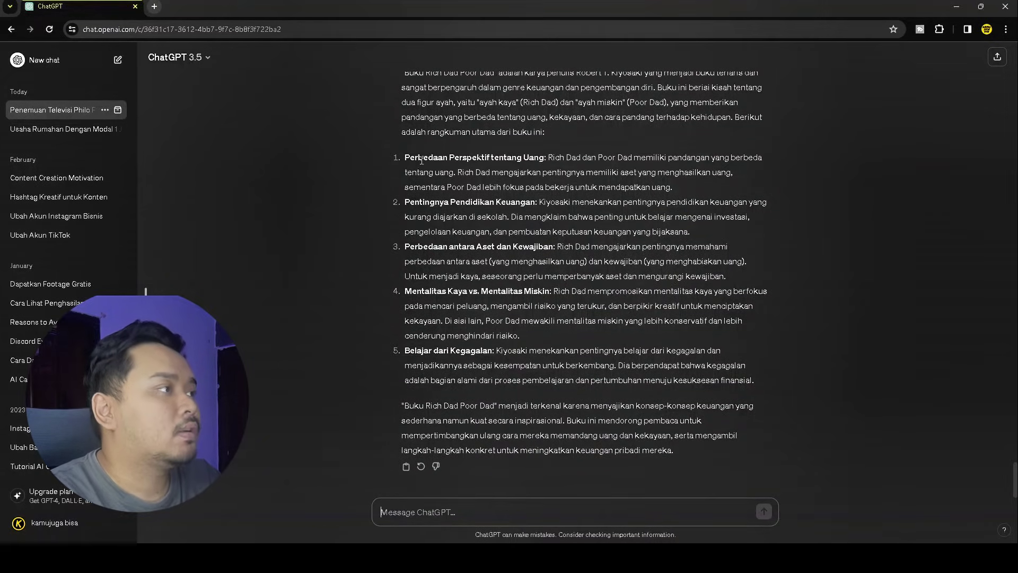
{"action": "left_click_drag", "start_coordinate": [404, 157], "coordinate": [772, 381]}
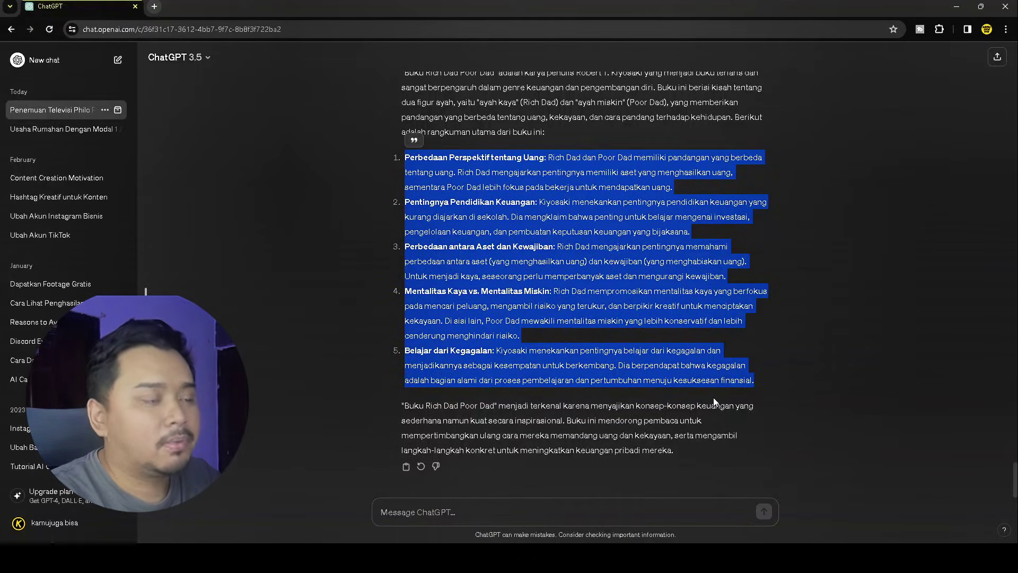
Send the prompt "Berikan saya list hal yang perlu saya siapkan sebelum saya liburan ke bali" and read the checklist to its end
{"action": "key", "text": "alt+Tab"}
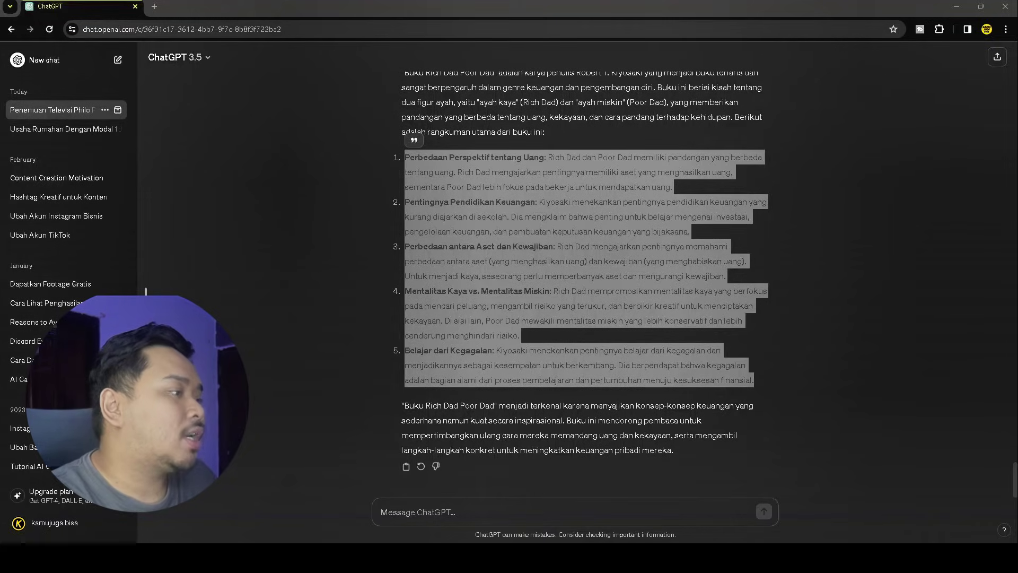
{"action": "left_click", "coordinate": [440, 507]}
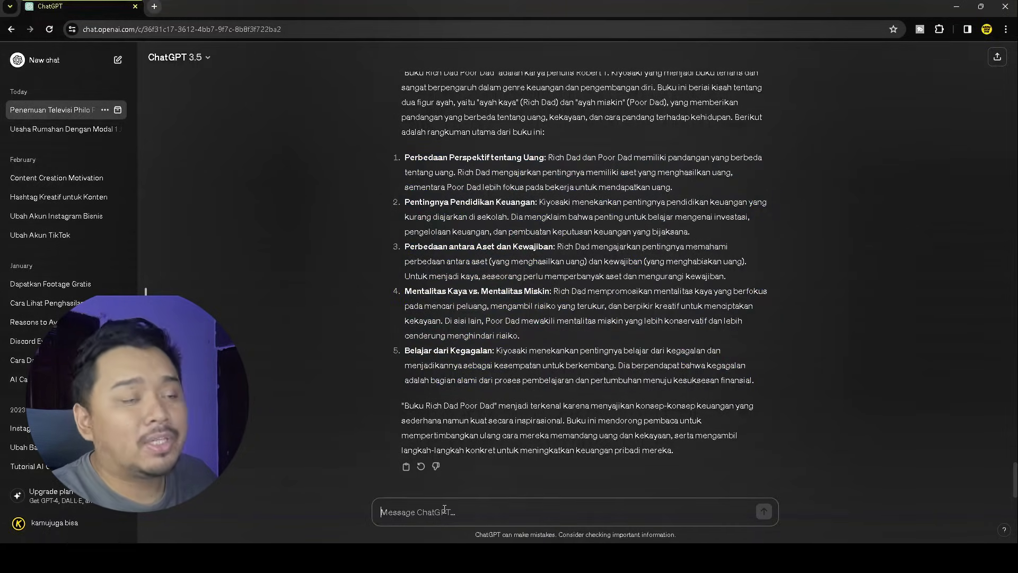
{"action": "type", "text": "Berikan saya list hal yang perlu saya siapkan sebelum saya liburan ke bali"}
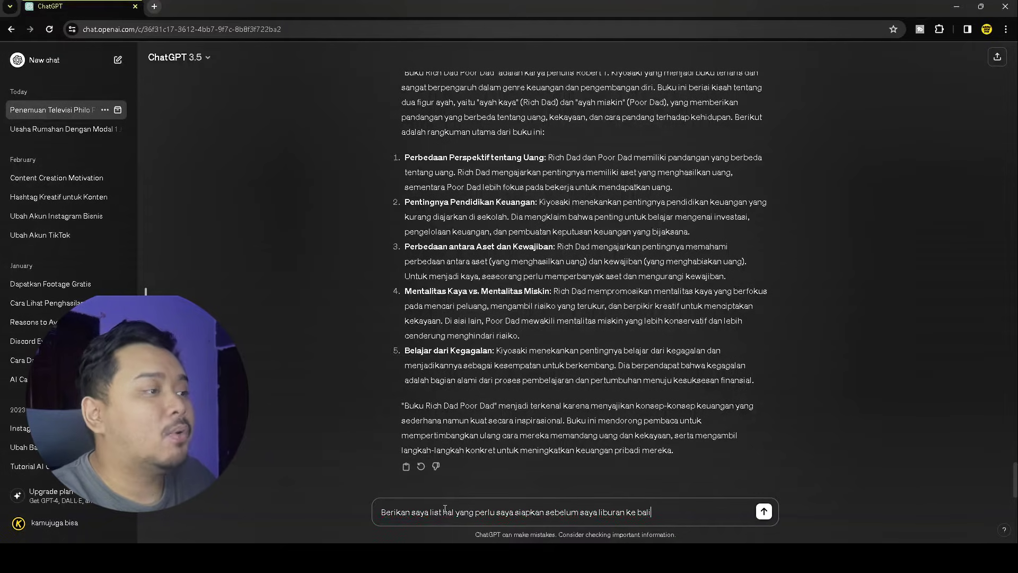
{"action": "left_click", "coordinate": [763, 515]}
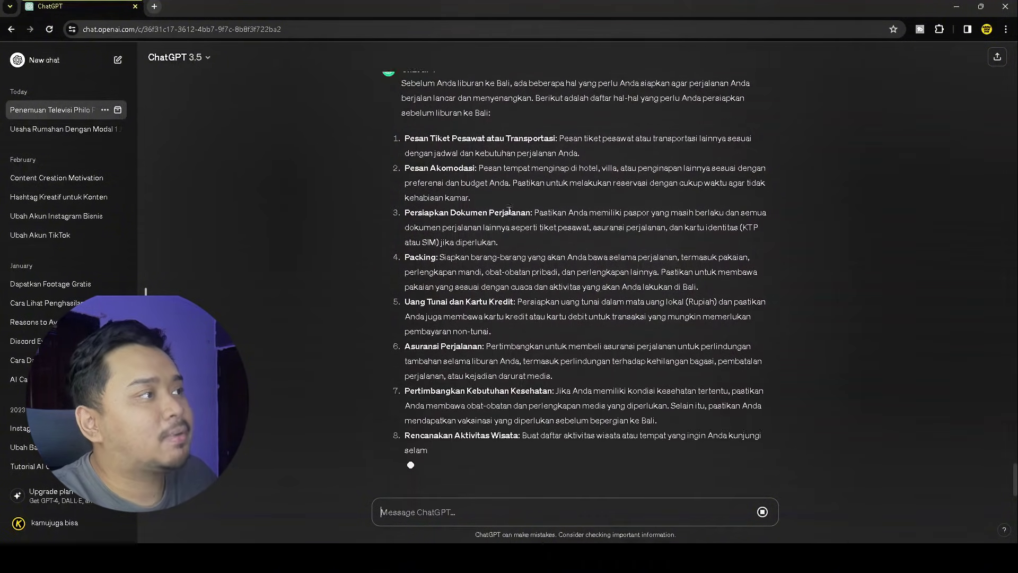
{"action": "scroll", "coordinate": [487, 225], "scroll_direction": "up", "scroll_amount": 1}
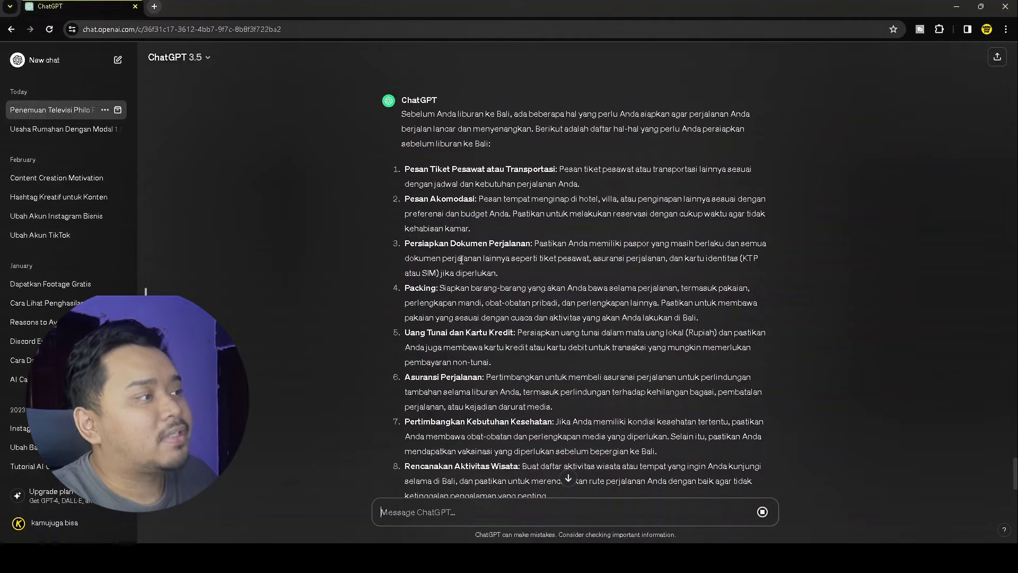
{"action": "scroll", "coordinate": [475, 256], "scroll_direction": "down", "scroll_amount": 1}
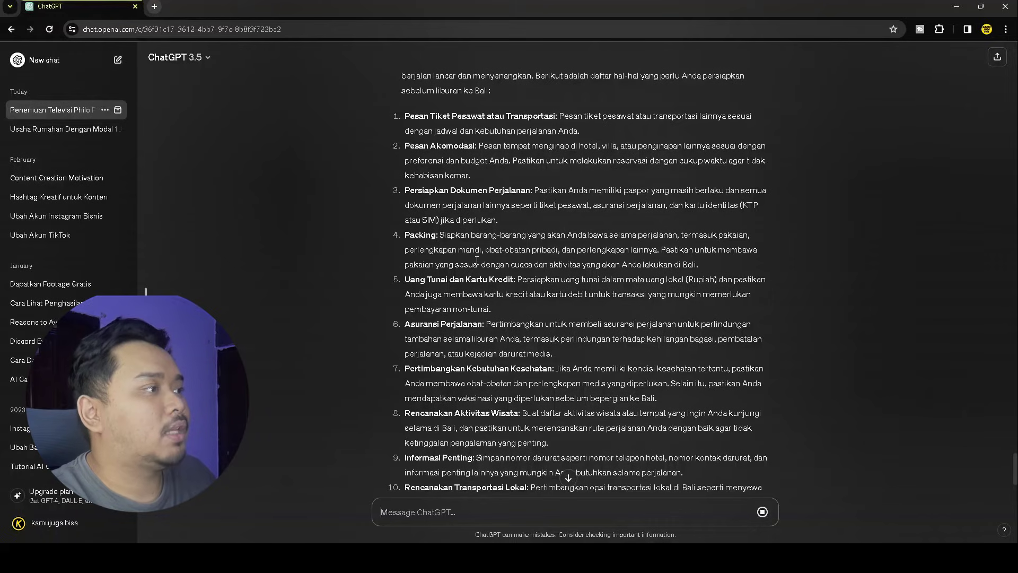
{"action": "scroll", "coordinate": [487, 265], "scroll_direction": "down", "scroll_amount": 2}
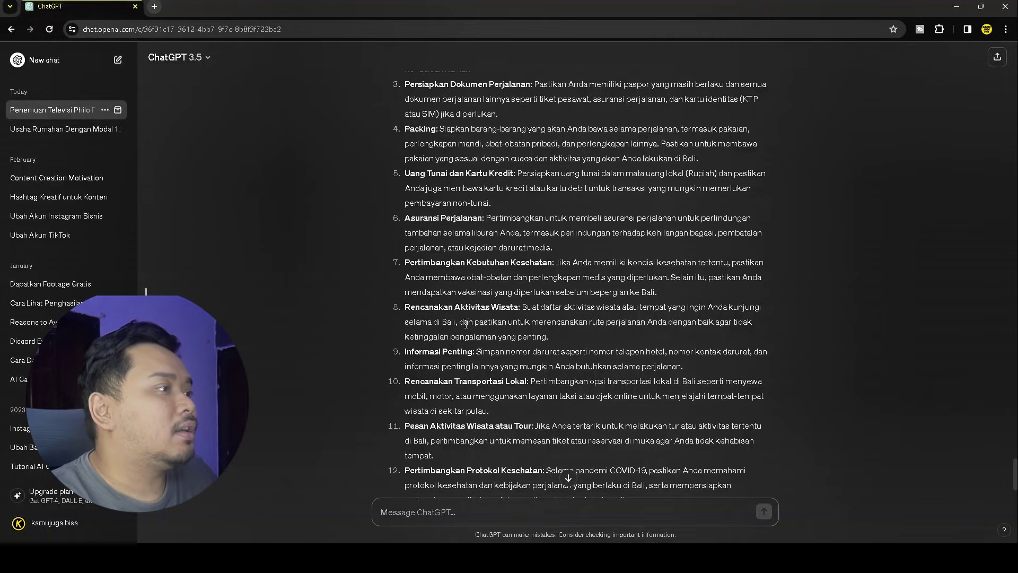
{"action": "scroll", "coordinate": [467, 331], "scroll_direction": "down", "scroll_amount": 2}
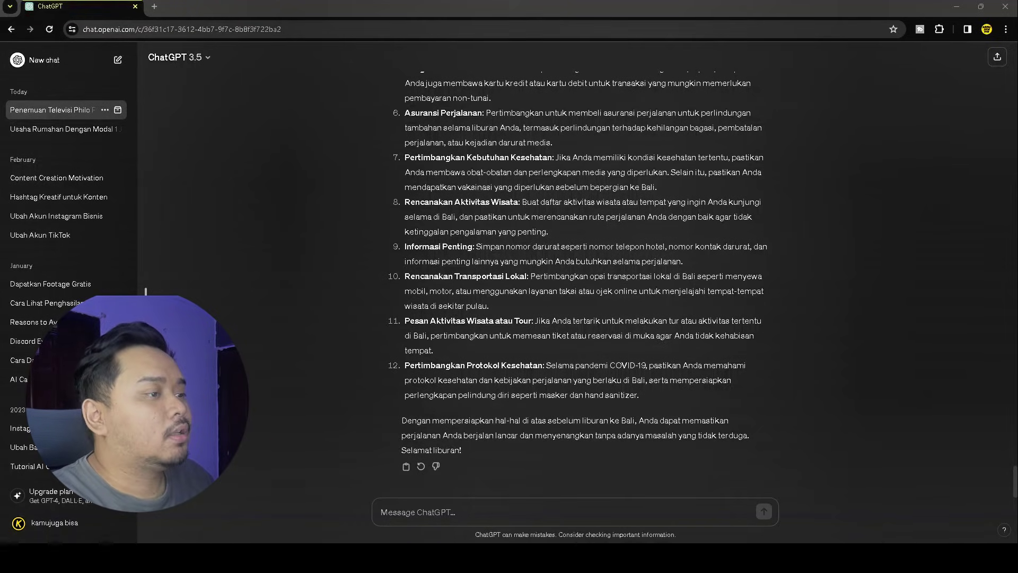
Send the prompt "Tuliskan kelebihan dan kekurangan menggunakan iphone"
{"action": "left_click", "coordinate": [610, 542]}
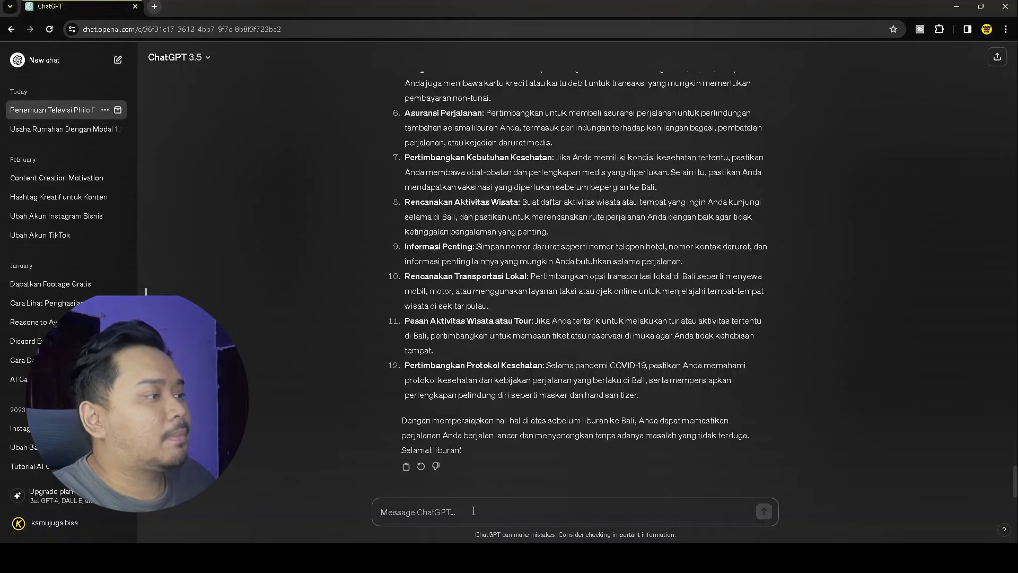
{"action": "type", "text": "Tuliskan kelebihan dan kekurangan menggunakan iphone"}
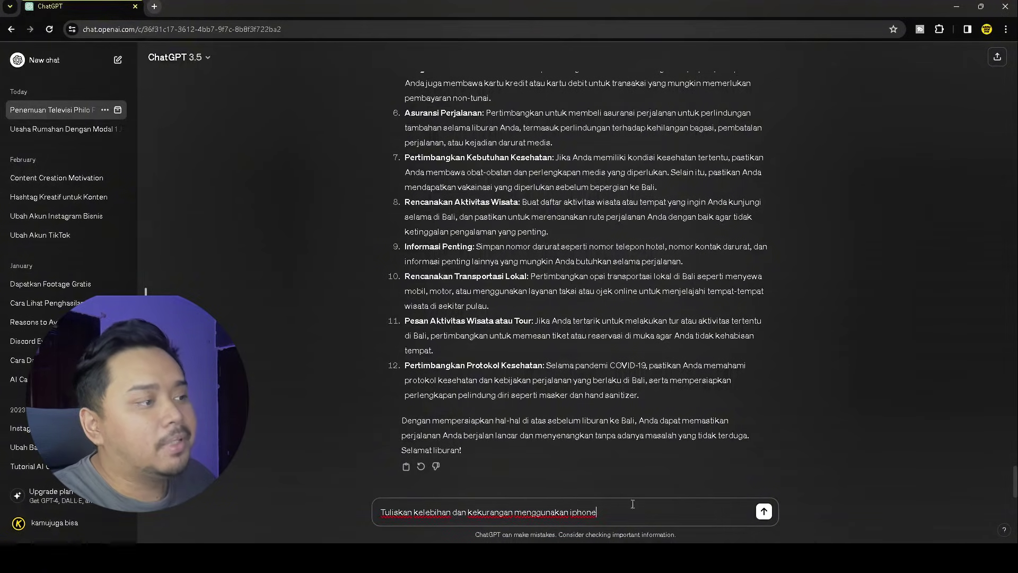
{"action": "left_click", "coordinate": [764, 513]}
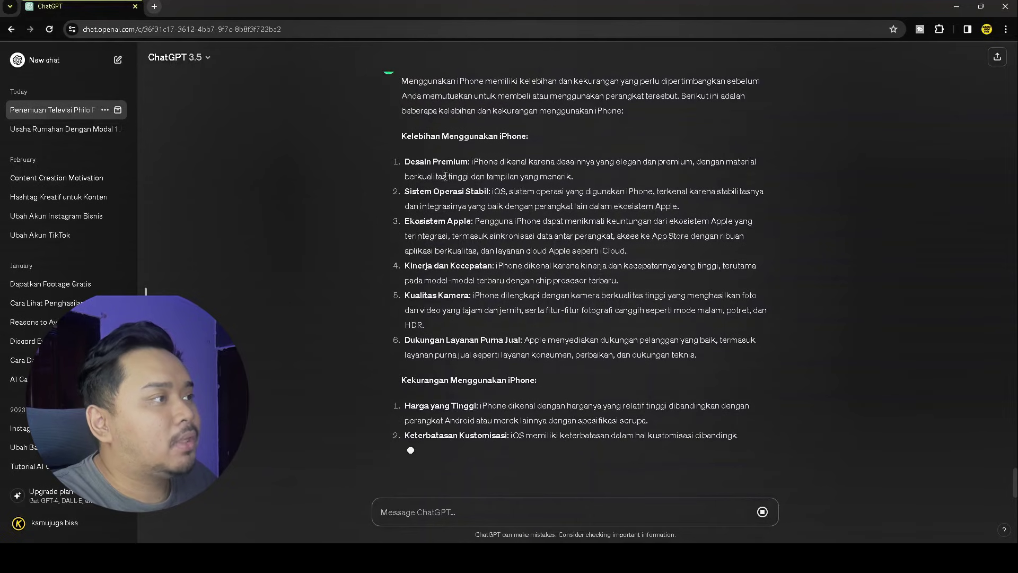
Read the iPhone answer from its list of advantages through the disadvantages to the closing paragraph
{"action": "scroll", "coordinate": [449, 183], "scroll_direction": "up", "scroll_amount": 1}
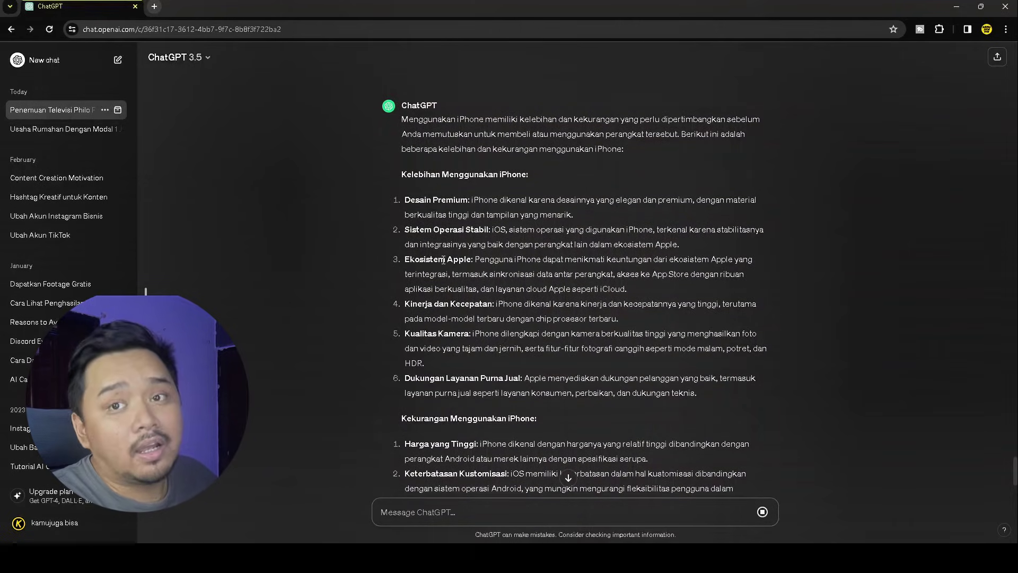
{"action": "scroll", "coordinate": [470, 268], "scroll_direction": "down", "scroll_amount": 2}
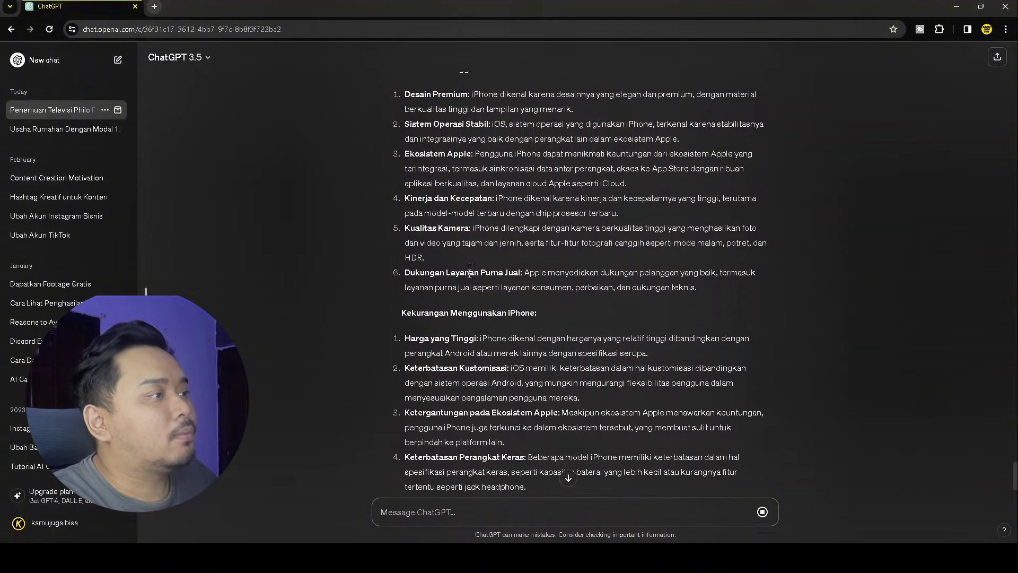
{"action": "scroll", "coordinate": [400, 315], "scroll_direction": "down", "scroll_amount": 1}
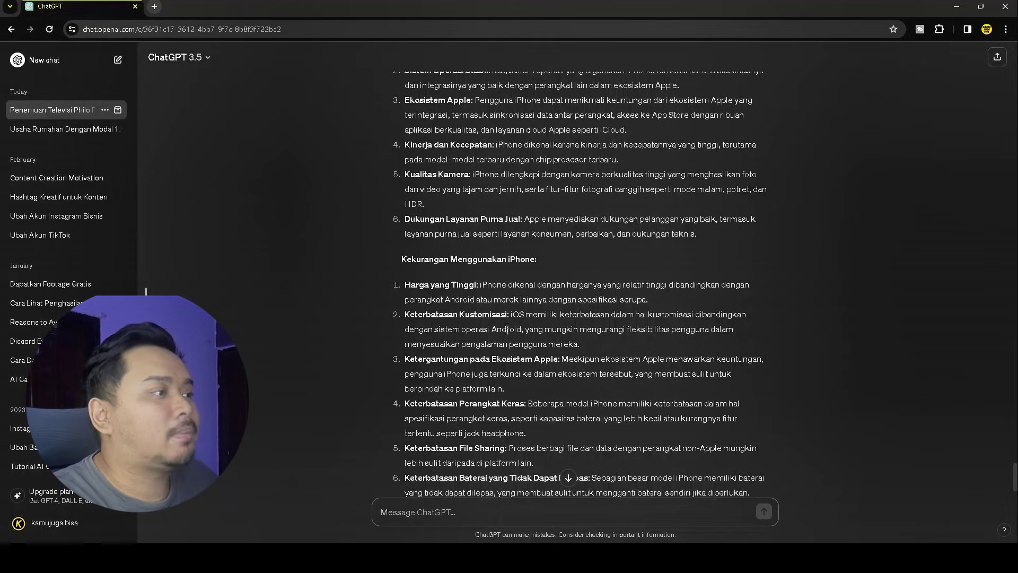
{"action": "scroll", "coordinate": [507, 330], "scroll_direction": "down", "scroll_amount": 2}
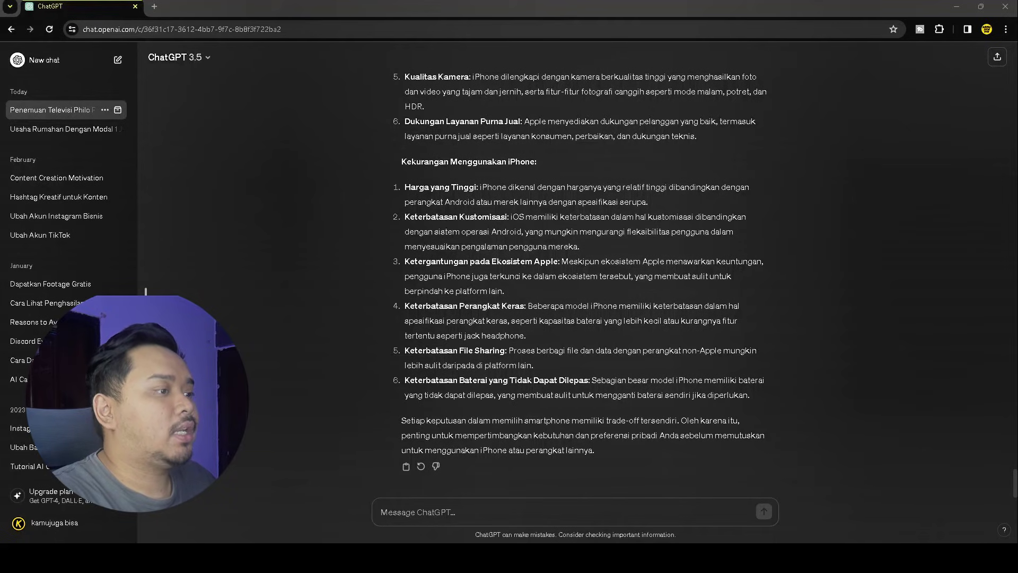
Send the prompt "Misalnya berikan saya 3 studi ilmiah tentang bahaya makanan cepat saji untuk kesehatan jantung"
{"action": "left_click", "coordinate": [467, 509]}
{"action": "type", "text": "Misalnya berikan saya 3 studi ilmiah tentang bahaya makanan cepat saji untuk kesehatan jantung"}
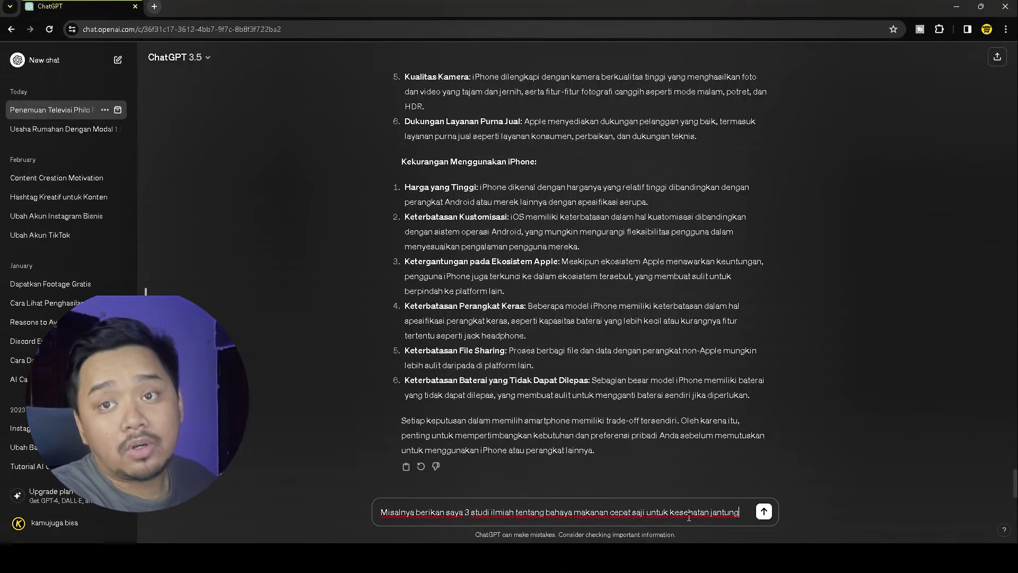
{"action": "left_click", "coordinate": [764, 512]}
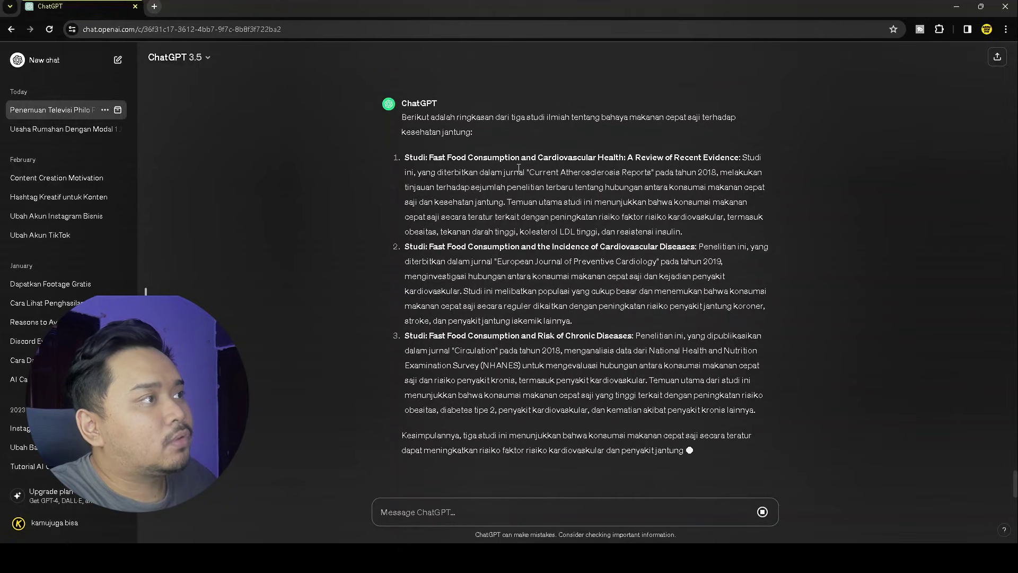
Review the three fast-food studies, highlighting each one's journal or publication year and the third study's survey data source
{"action": "scroll", "coordinate": [530, 188], "scroll_direction": "up", "scroll_amount": 1}
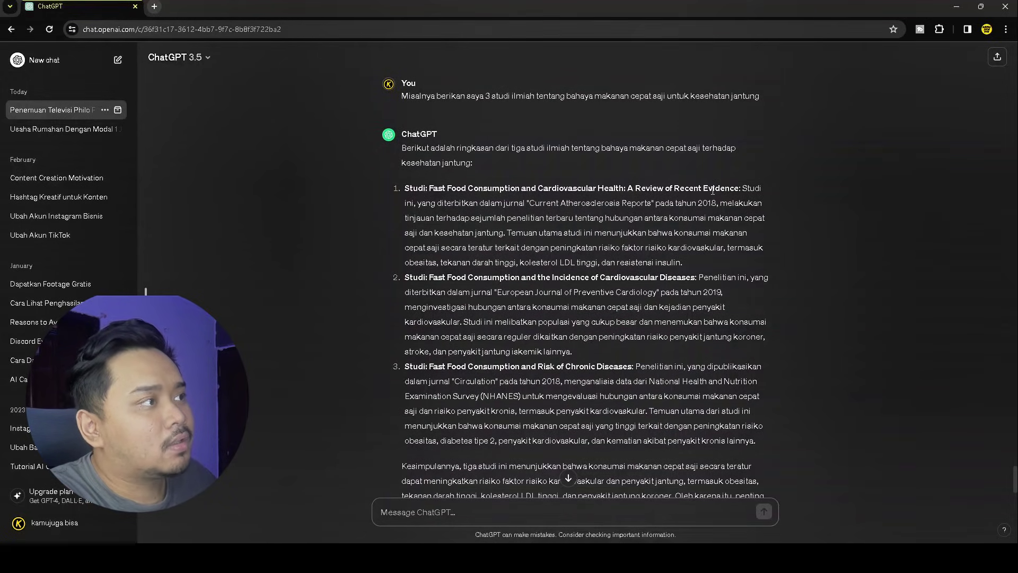
{"action": "left_click_drag", "start_coordinate": [460, 203], "coordinate": [717, 203]}
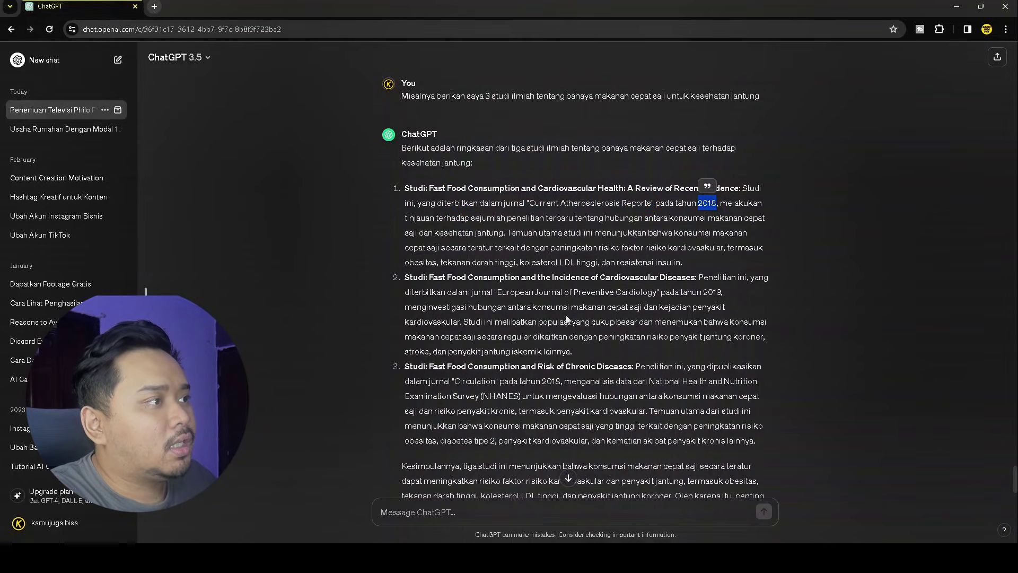
{"action": "left_click_drag", "start_coordinate": [497, 292], "coordinate": [725, 293]}
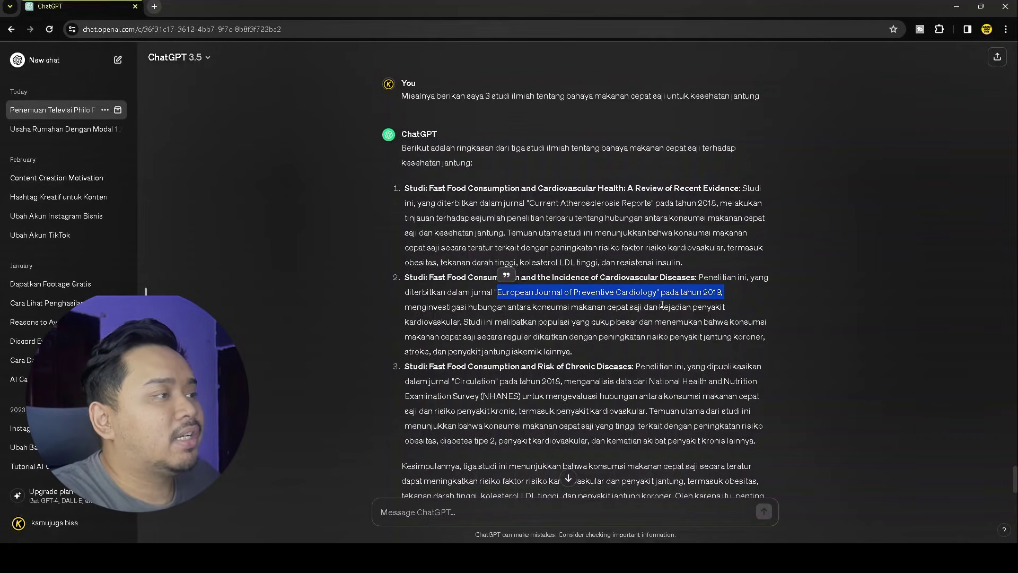
{"action": "scroll", "coordinate": [584, 334], "scroll_direction": "down", "scroll_amount": 2}
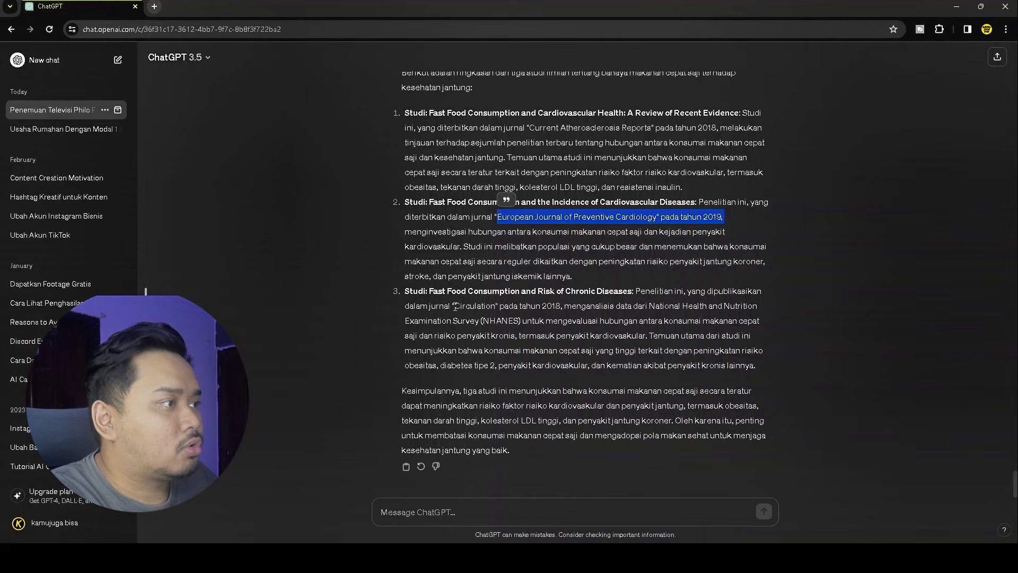
{"action": "left_click_drag", "start_coordinate": [455, 306], "coordinate": [561, 307]}
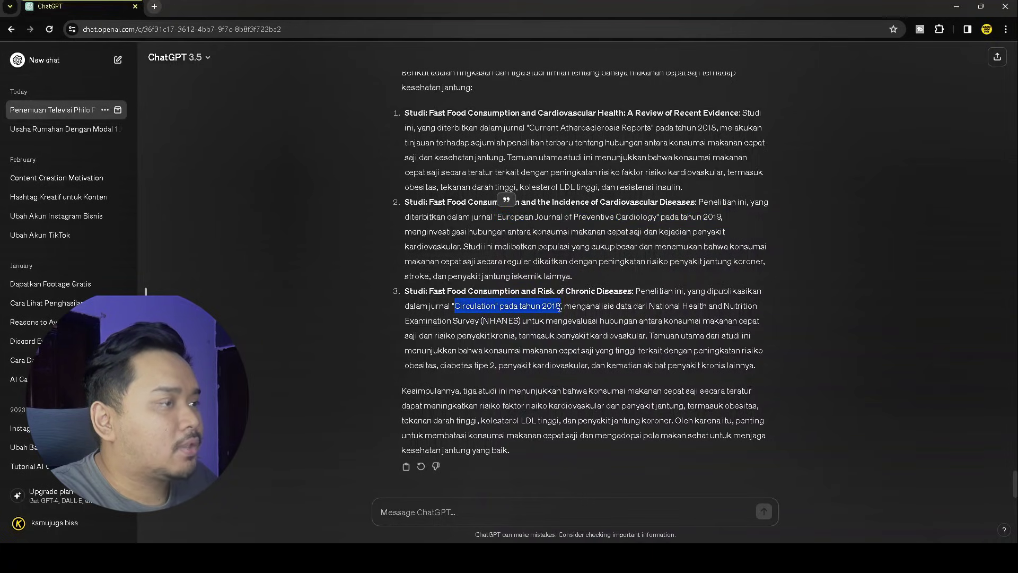
{"action": "mouse_move", "coordinate": [648, 306]}
{"action": "left_mouse_down"}
{"action": "mouse_move", "coordinate": [639, 317]}
{"action": "mouse_move", "coordinate": [496, 321]}
{"action": "mouse_move", "coordinate": [523, 321]}
{"action": "left_mouse_up"}
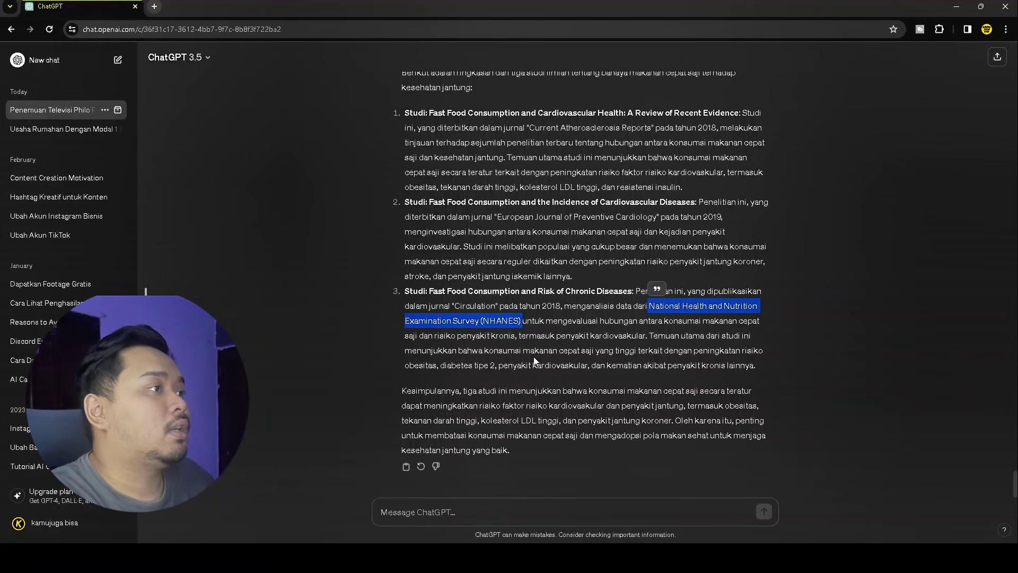
{"action": "scroll", "coordinate": [534, 336], "scroll_direction": "up", "scroll_amount": 1}
{"action": "scroll", "coordinate": [534, 336], "scroll_direction": "up", "scroll_amount": 2}
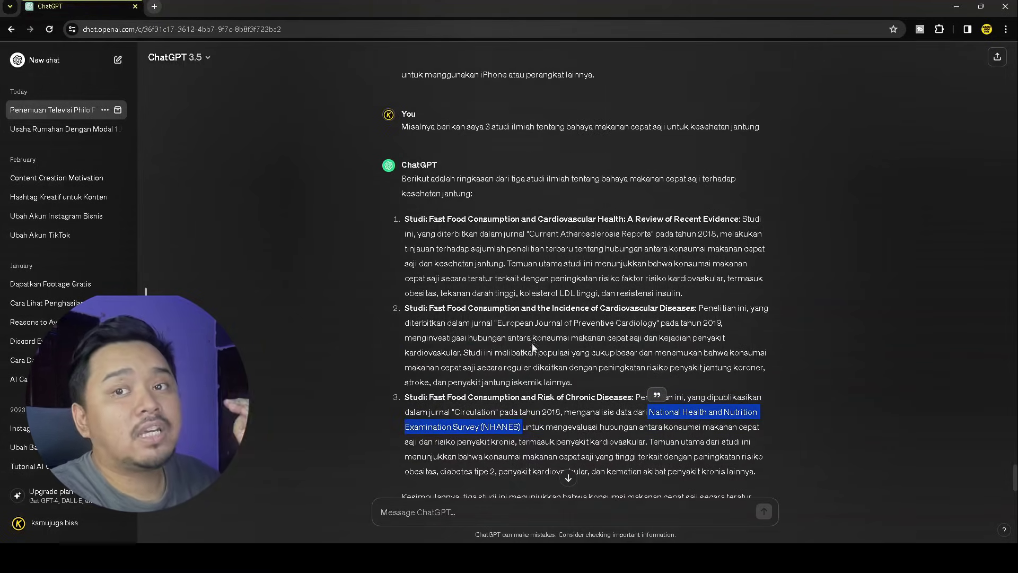
{"action": "scroll", "coordinate": [531, 347], "scroll_direction": "down", "scroll_amount": 2}
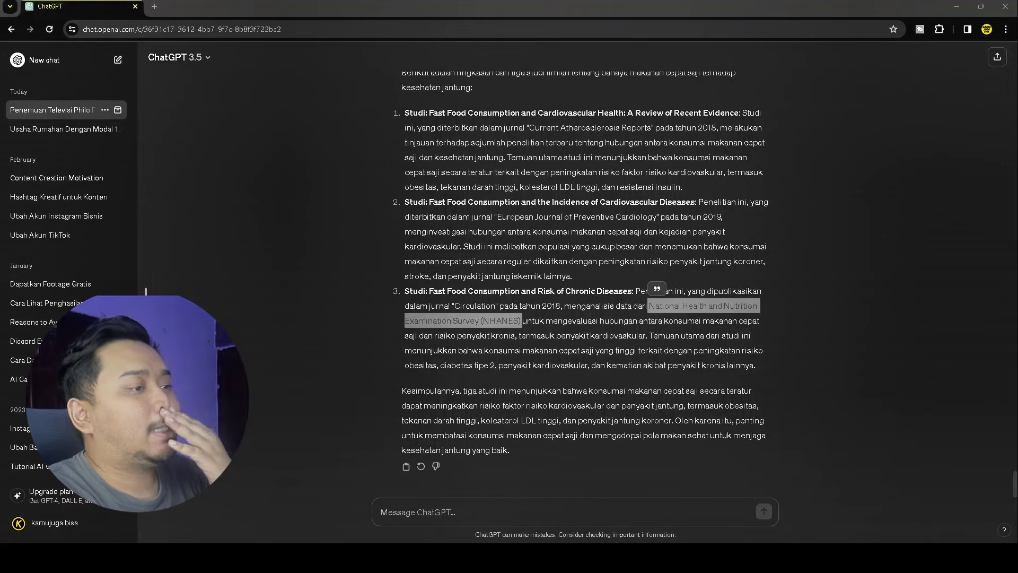
Find the earlier prompt "Berikan rangkuman tentang buku rich dad poor dad" in the conversation and copy it
{"action": "scroll", "coordinate": [499, 339], "scroll_direction": "up", "scroll_amount": 12}
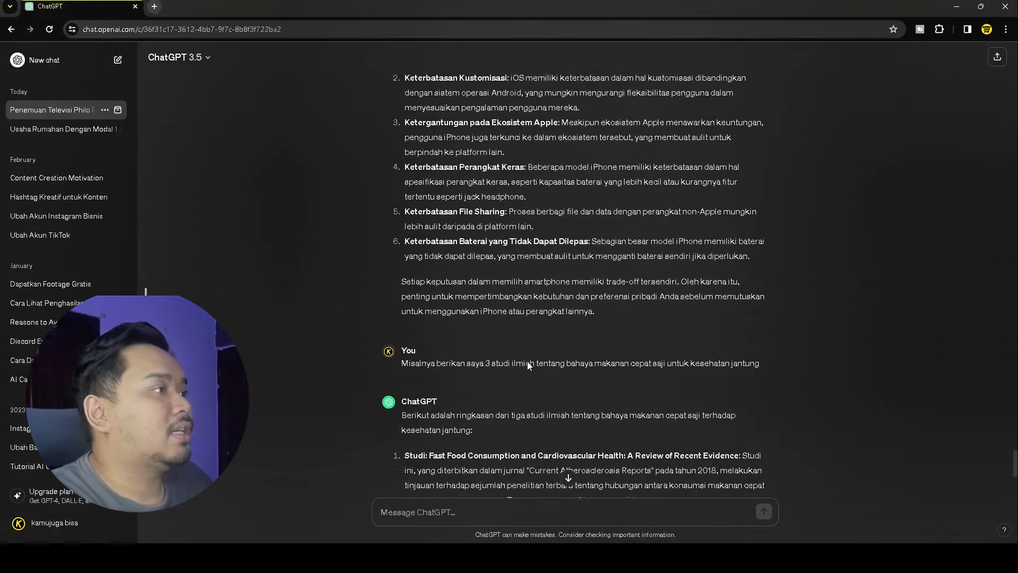
{"action": "scroll", "coordinate": [498, 339], "scroll_direction": "up", "scroll_amount": 6}
{"action": "scroll", "coordinate": [499, 339], "scroll_direction": "up", "scroll_amount": 15}
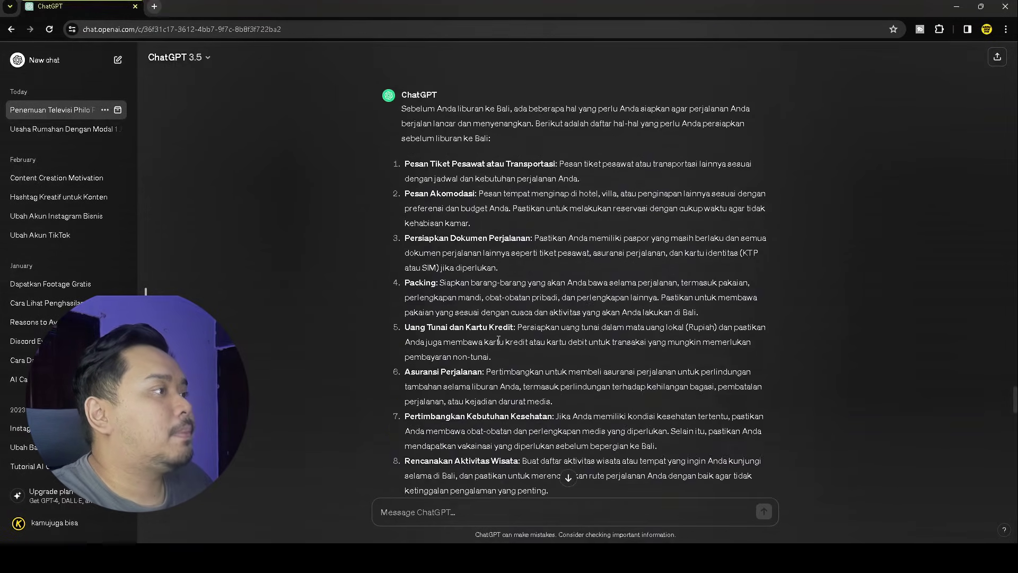
{"action": "scroll", "coordinate": [499, 340], "scroll_direction": "up", "scroll_amount": 6}
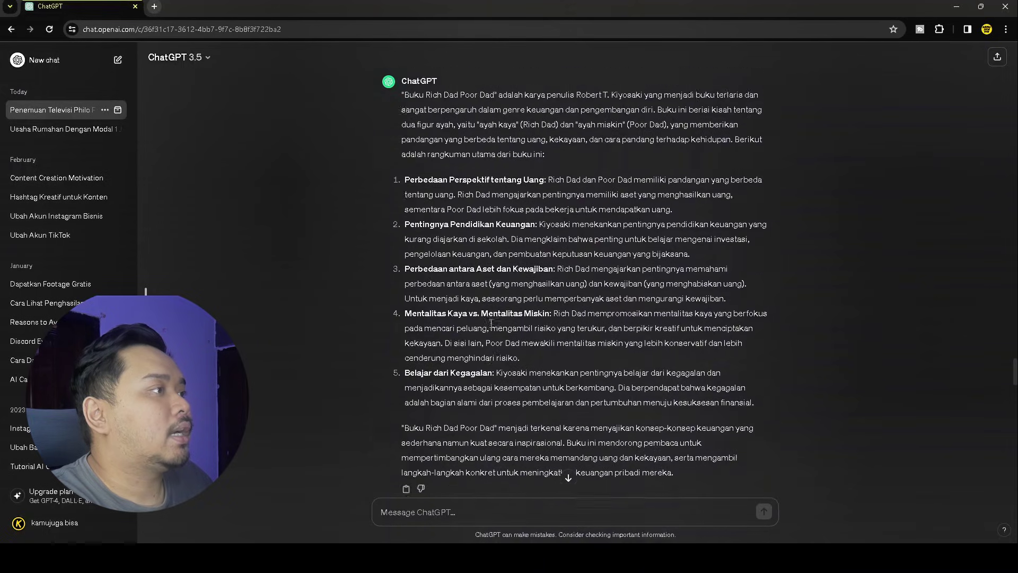
{"action": "left_click_drag", "start_coordinate": [401, 211], "coordinate": [635, 220]}
{"action": "key", "text": "ctrl+c"}
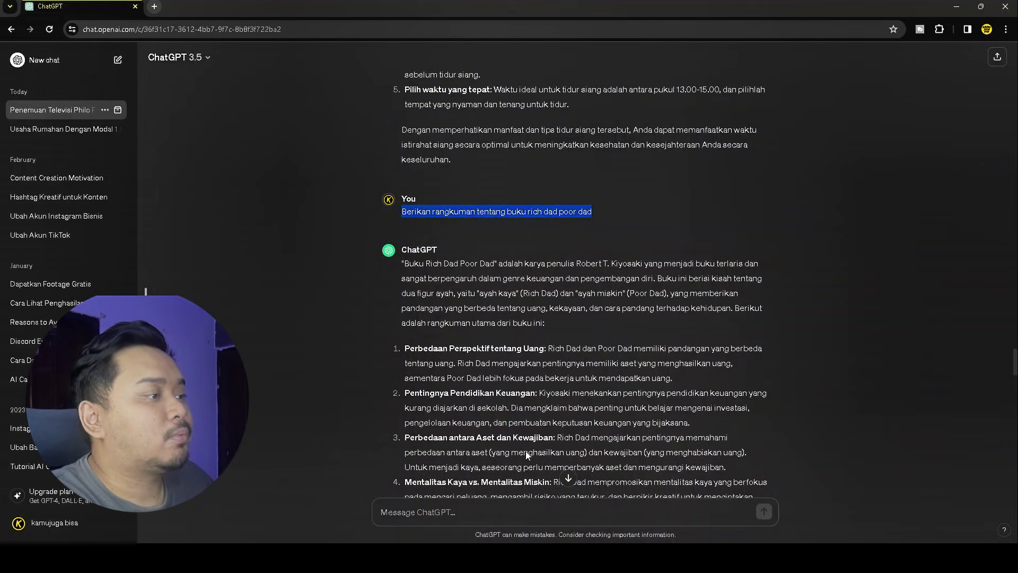
Paste the copied book-summary prompt into a new message, remove the extra line break and send it
{"action": "key", "text": "ctrl+minus"}
{"action": "scroll", "coordinate": [526, 451], "scroll_direction": "down", "scroll_amount": 15}
{"action": "key", "text": "ctrl+plus"}
{"action": "scroll", "coordinate": [485, 445], "scroll_direction": "down", "scroll_amount": 6}
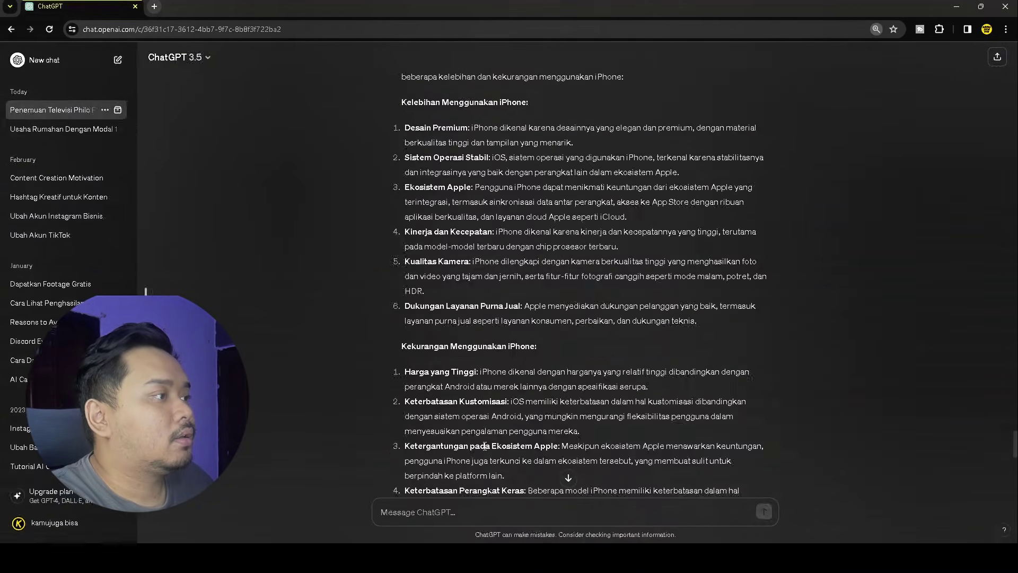
{"action": "left_click", "coordinate": [449, 515]}
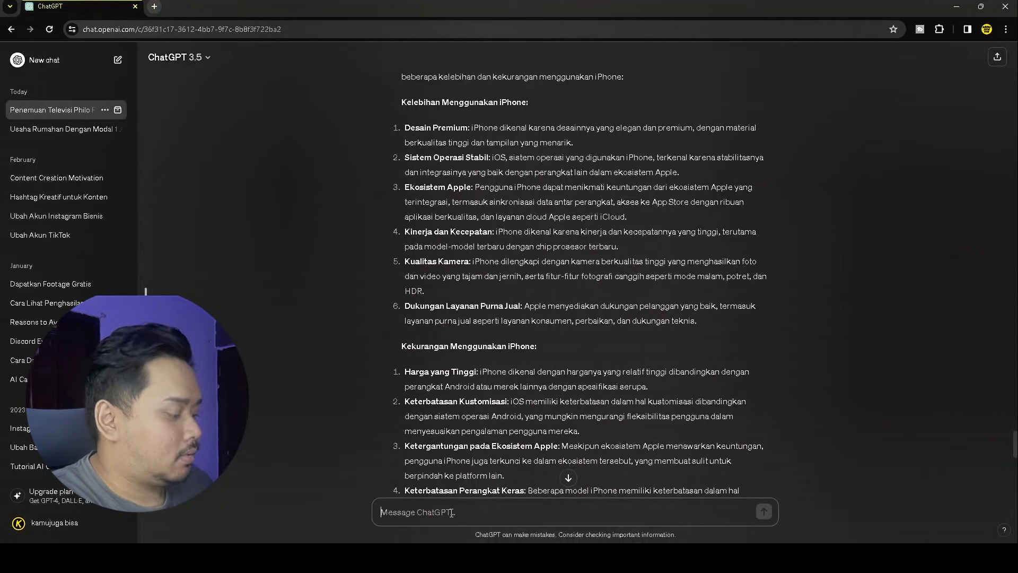
{"action": "key", "text": "ctrl+v"}
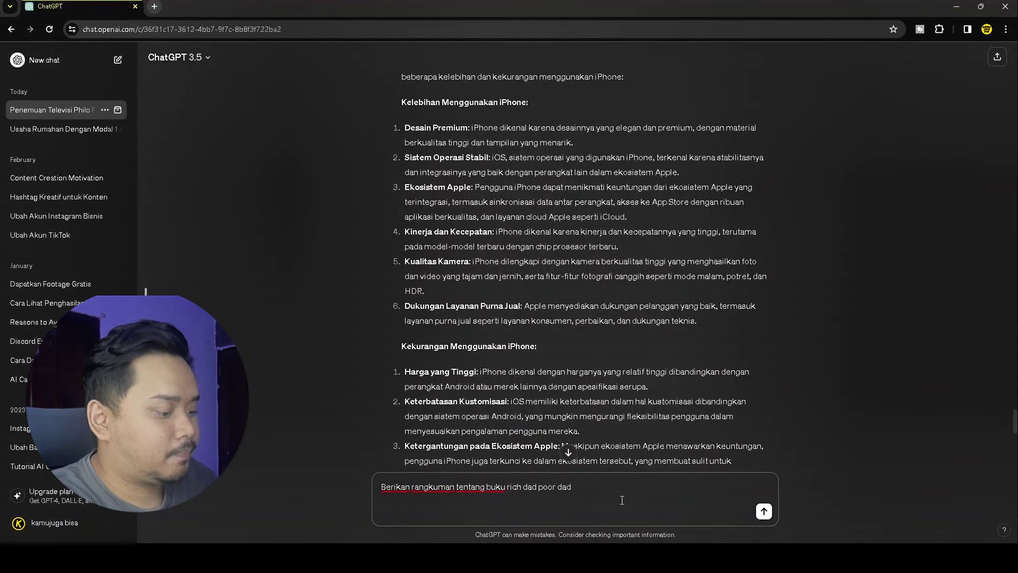
{"action": "key", "text": "BackSpace"}
{"action": "key", "text": "Return"}
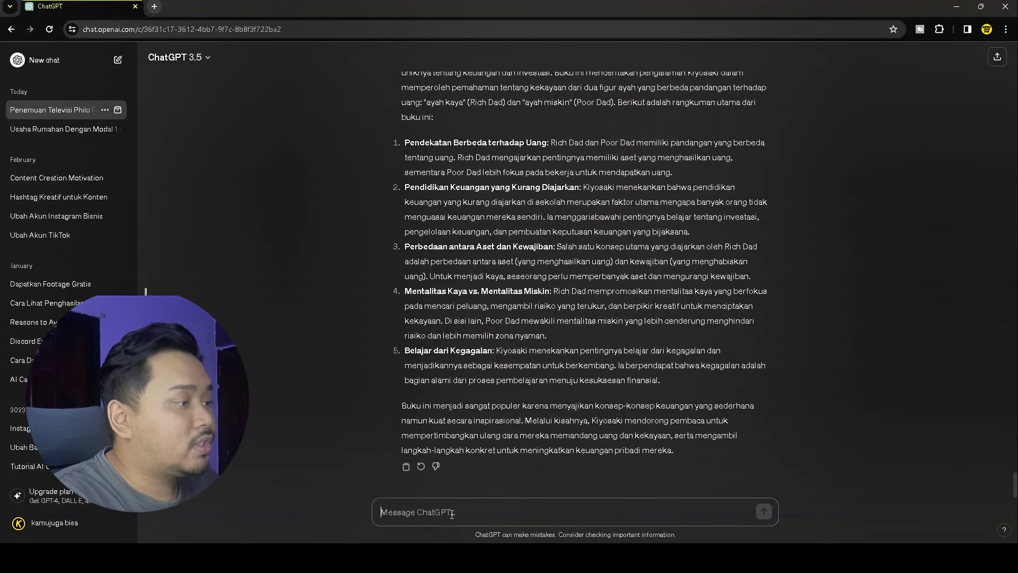
Send the follow-up prompt "Persingkat" to have the book summary shortened
{"action": "type", "text": "Per"}
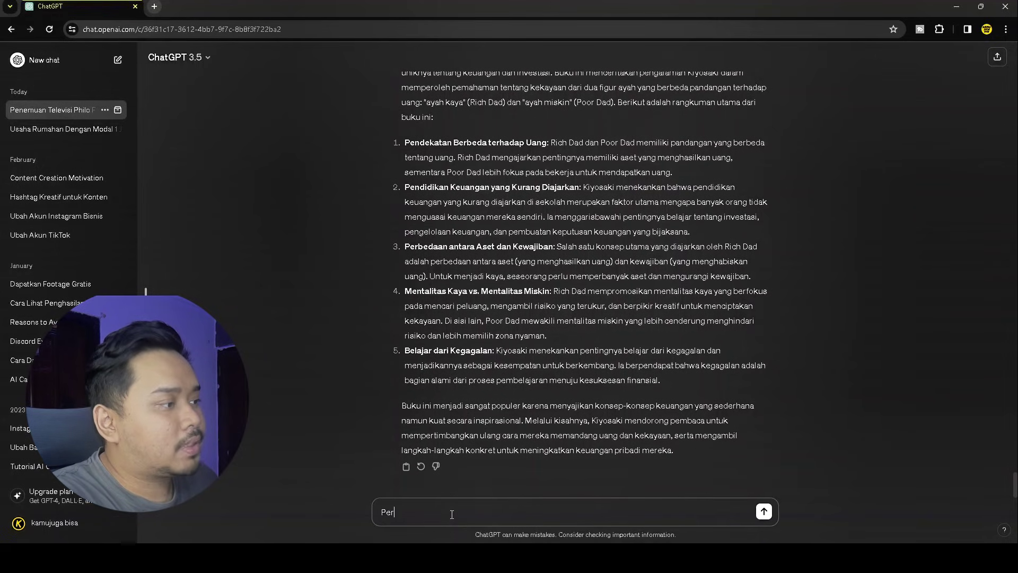
{"action": "type", "text": "singkat"}
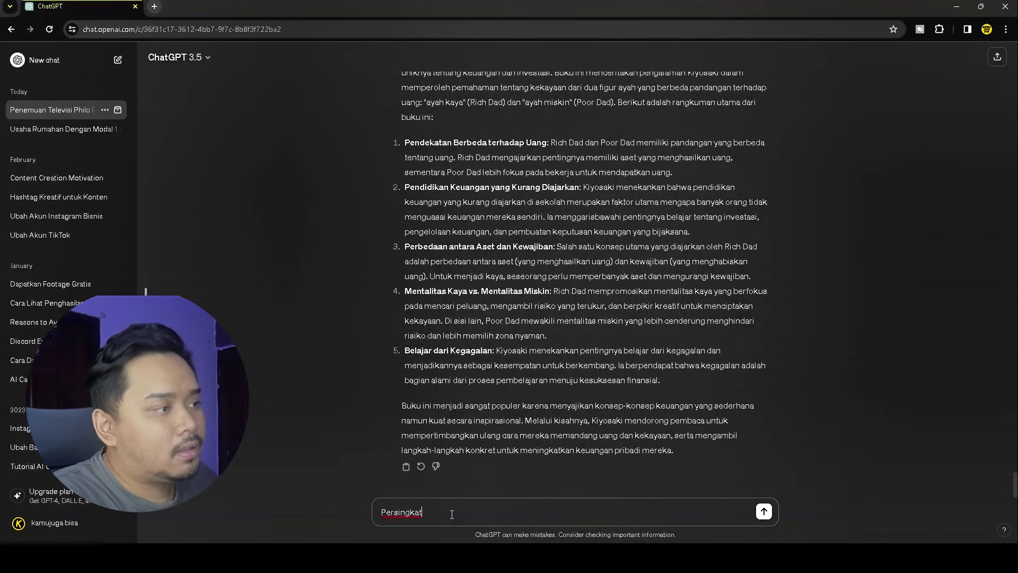
{"action": "key", "text": "Return"}
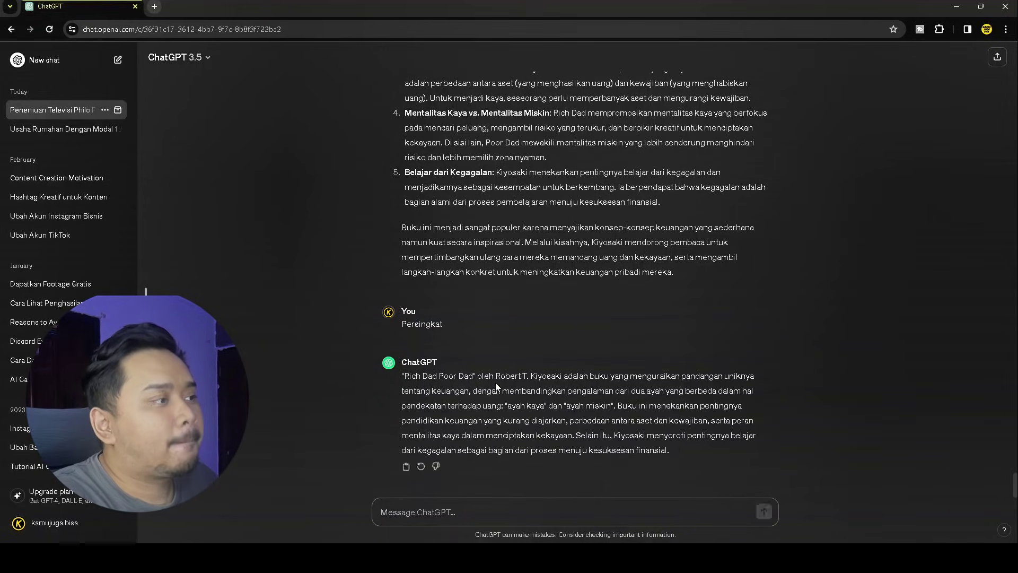
Compare the full five-point book summary with the shortened version and highlight the shortened paragraph
{"action": "scroll", "coordinate": [418, 385], "scroll_direction": "up", "scroll_amount": 6}
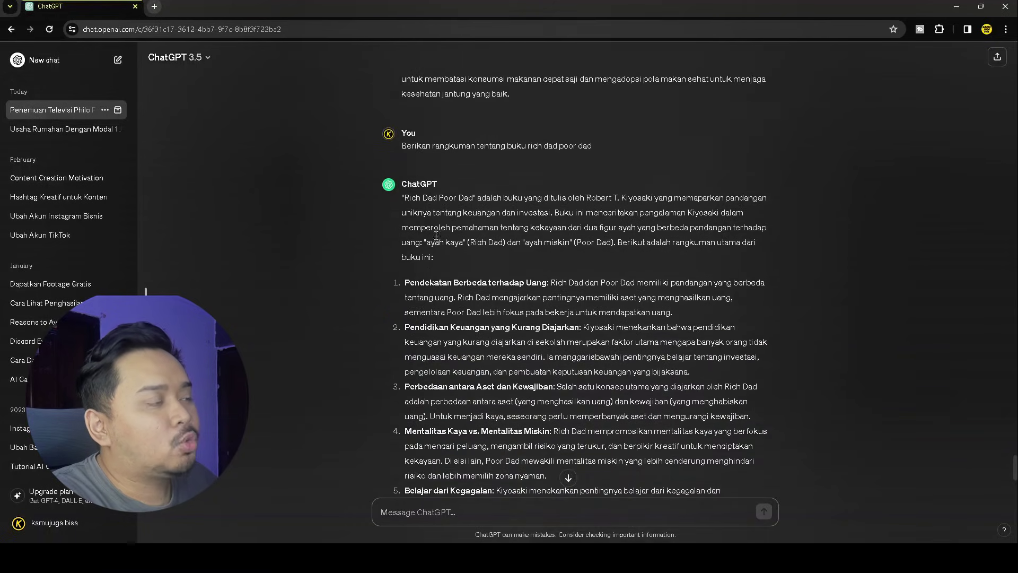
{"action": "scroll", "coordinate": [425, 227], "scroll_direction": "down", "scroll_amount": 3}
{"action": "scroll", "coordinate": [426, 227], "scroll_direction": "up", "scroll_amount": 3}
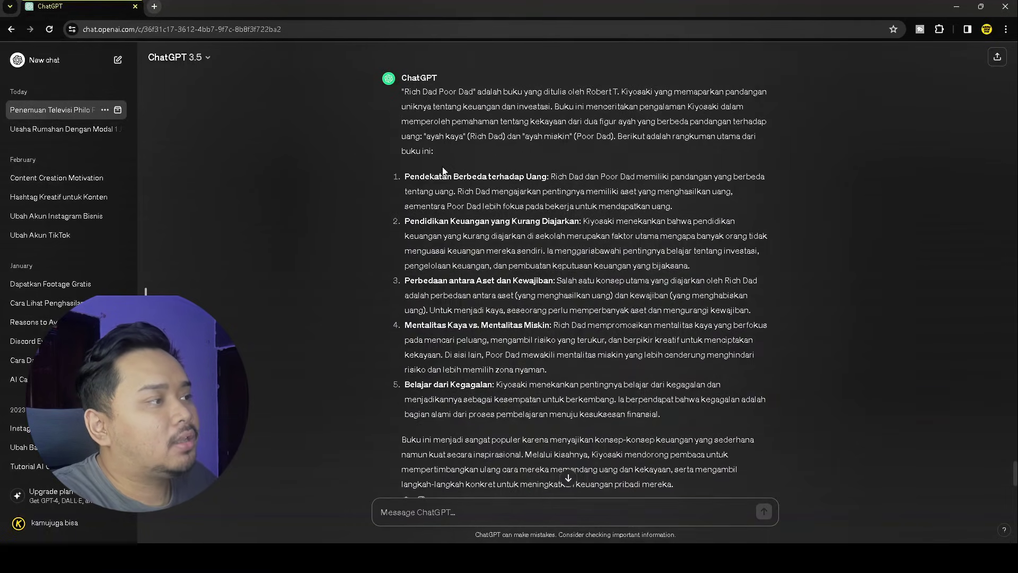
{"action": "scroll", "coordinate": [468, 277], "scroll_direction": "down", "scroll_amount": 6}
{"action": "scroll", "coordinate": [468, 276], "scroll_direction": "up", "scroll_amount": 2}
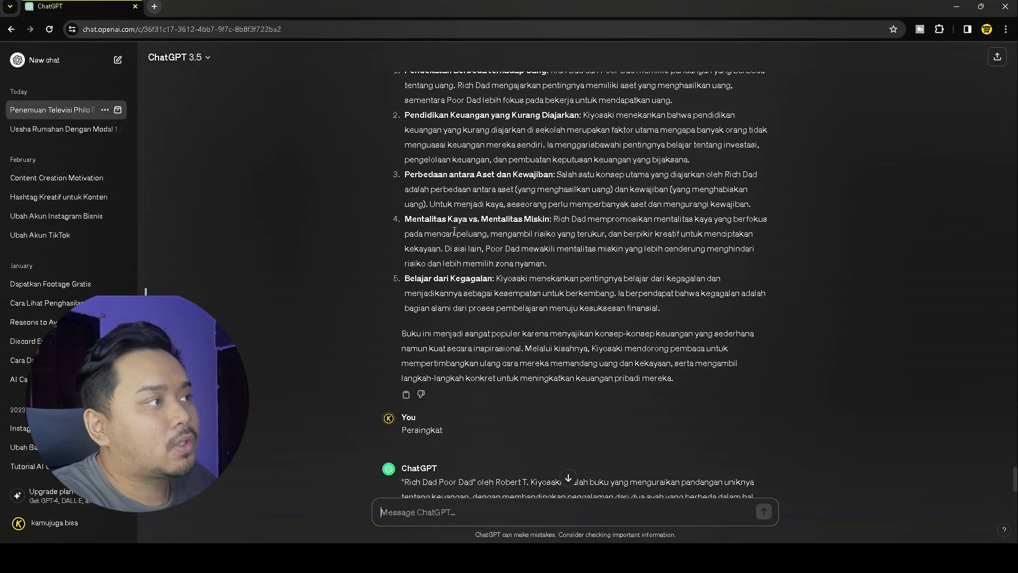
{"action": "scroll", "coordinate": [469, 260], "scroll_direction": "down", "scroll_amount": 2}
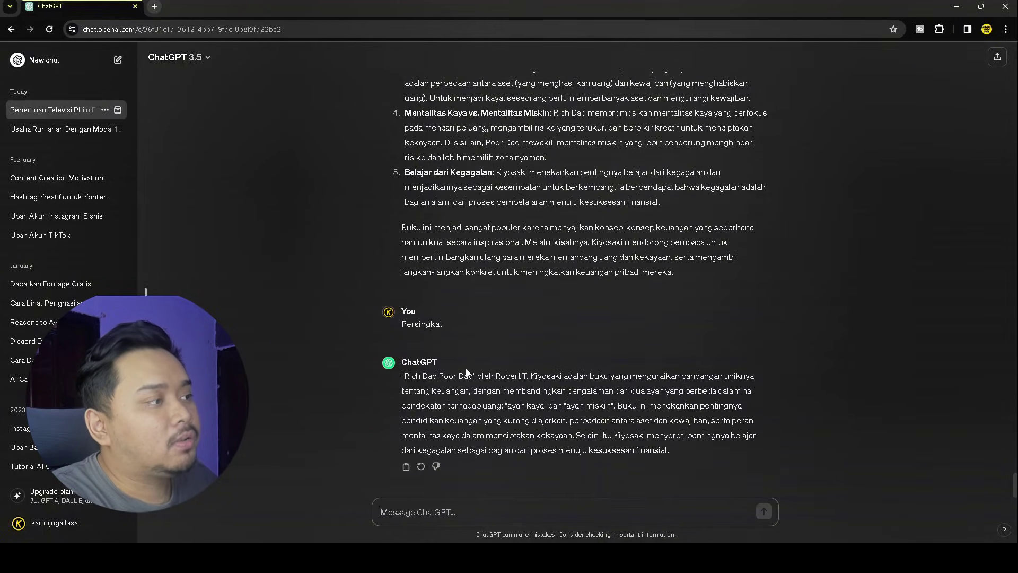
{"action": "left_click_drag", "start_coordinate": [402, 375], "coordinate": [728, 450]}
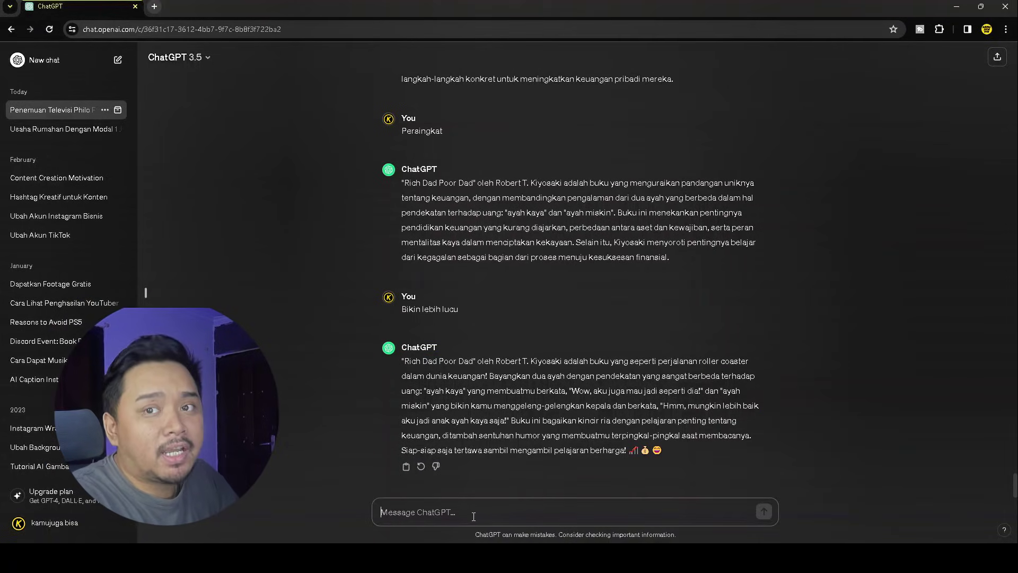
Send the prompt "Tuliskan cerita lucu tentang pizza"
{"action": "type", "text": "Tuliskan"}
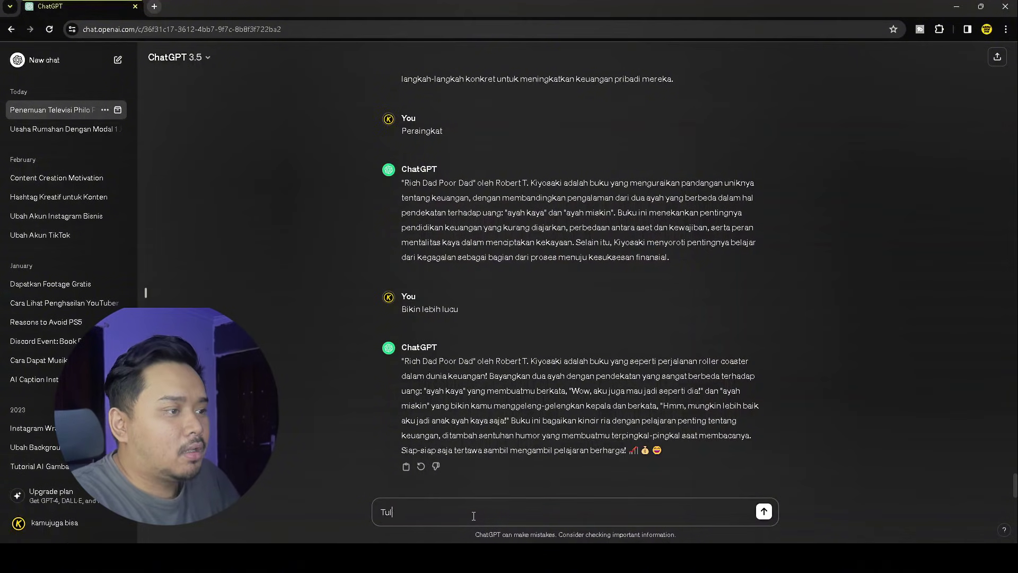
{"action": "type", "text": "cer"}
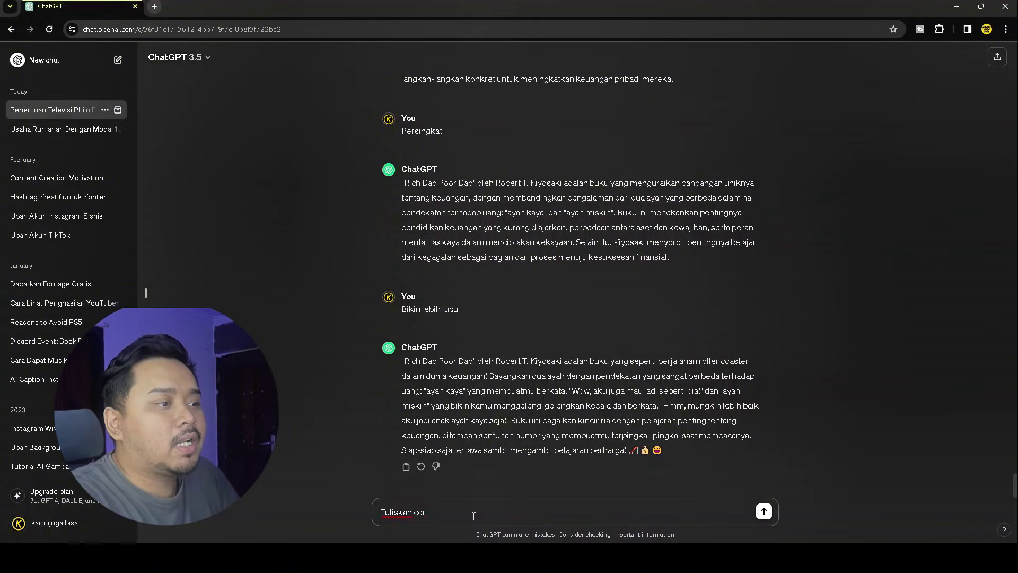
{"action": "type", "text": "ita lucu tentang"}
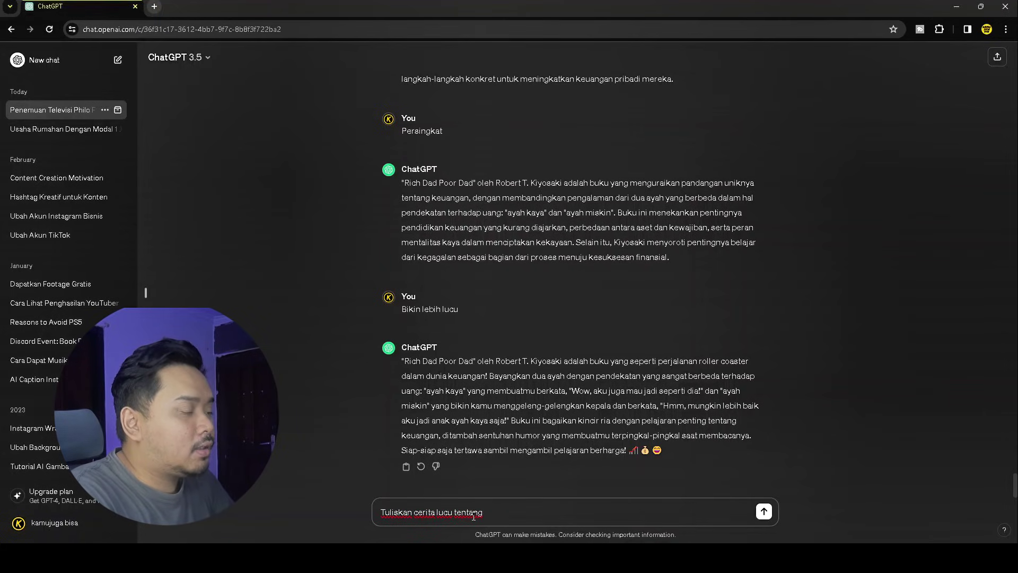
{"action": "type", "text": " kucing"}
{"action": "key", "text": "Return"}
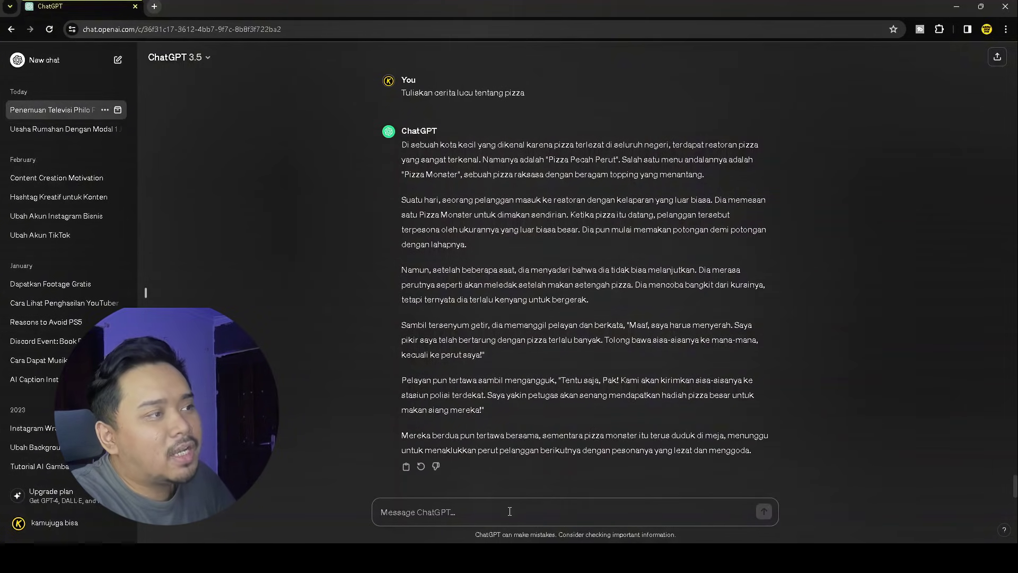
Send the follow-up prompt "Bikin lebih lucu" to have the pizza story made funnier
{"action": "type", "text": "Bikin lebih l"}
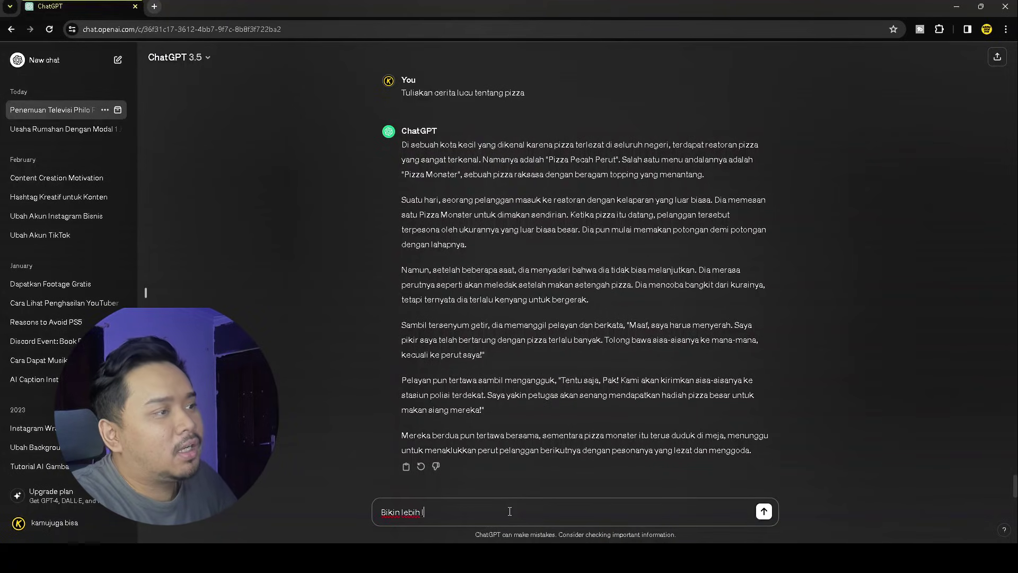
{"action": "type", "text": "ucu"}
{"action": "key", "text": "Return"}
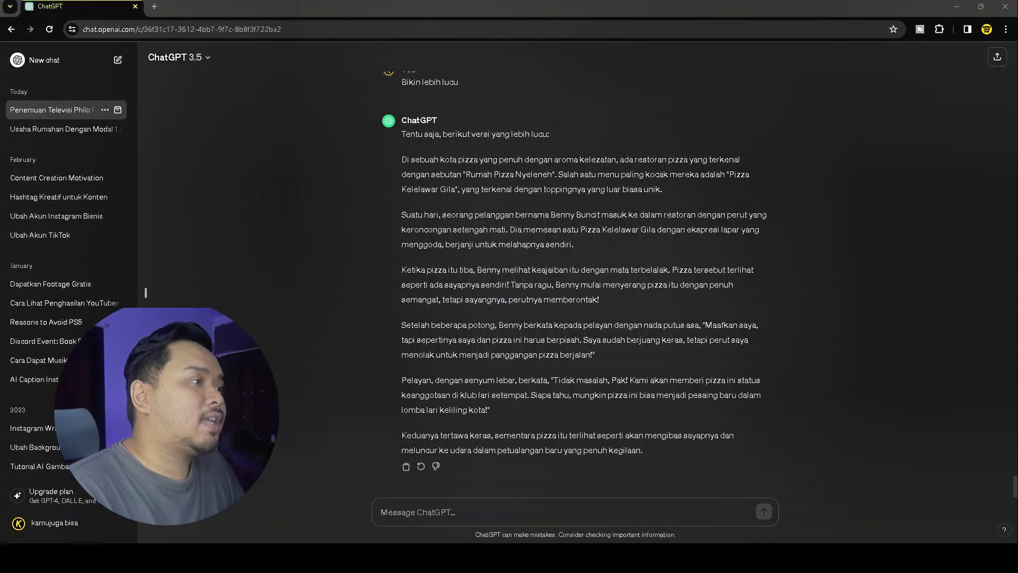
Send the prompt "Misalnya, Berikan saya penjelasan tentang big bang theory" and highlight the paragraph explaining the theory in the answer
{"action": "left_click", "coordinate": [513, 519]}
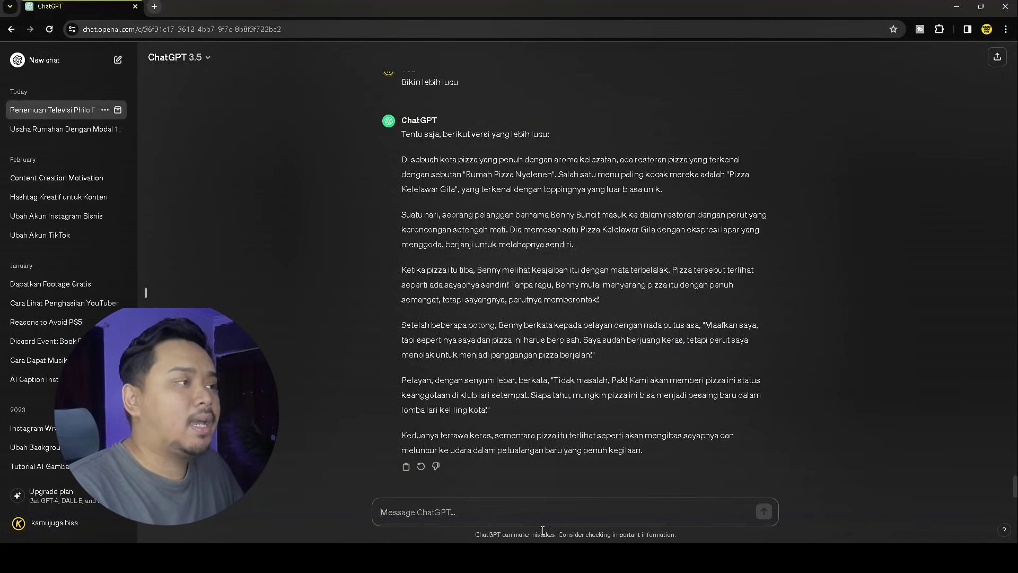
{"action": "type", "text": "Misalnya, Berikan saya penjelasan tentang big bang theory"}
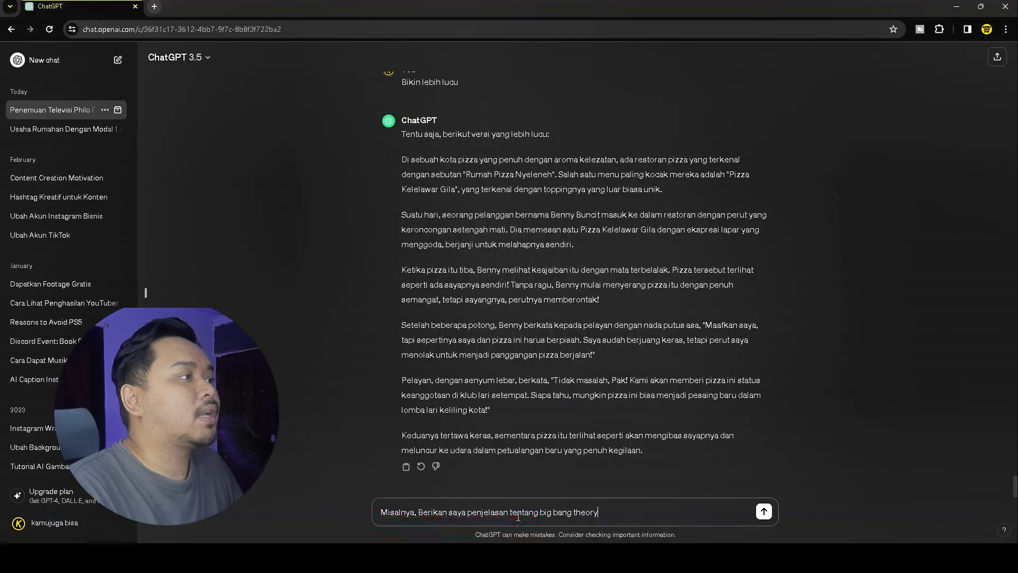
{"action": "left_click", "coordinate": [764, 511]}
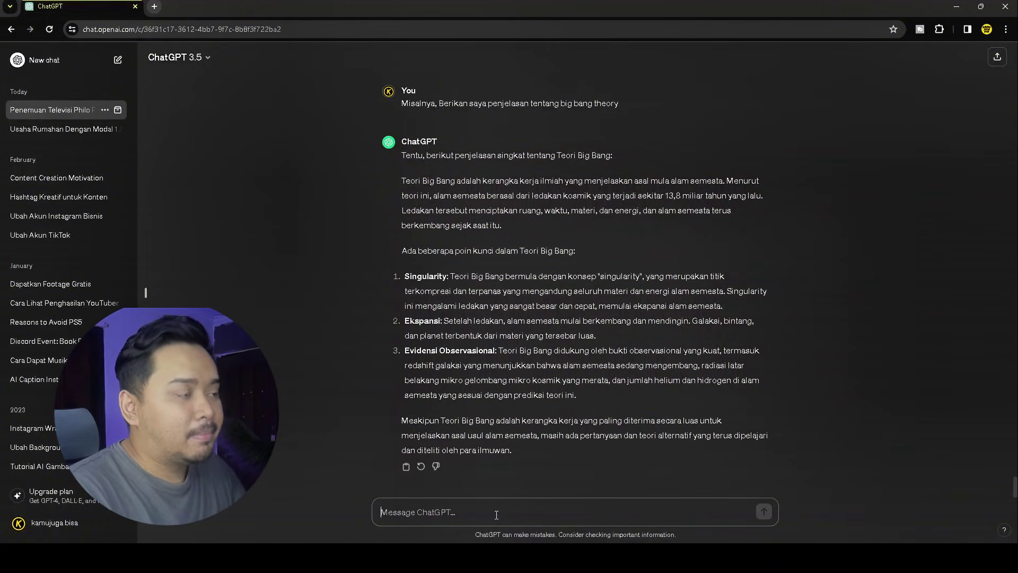
{"action": "left_click_drag", "start_coordinate": [402, 181], "coordinate": [594, 225]}
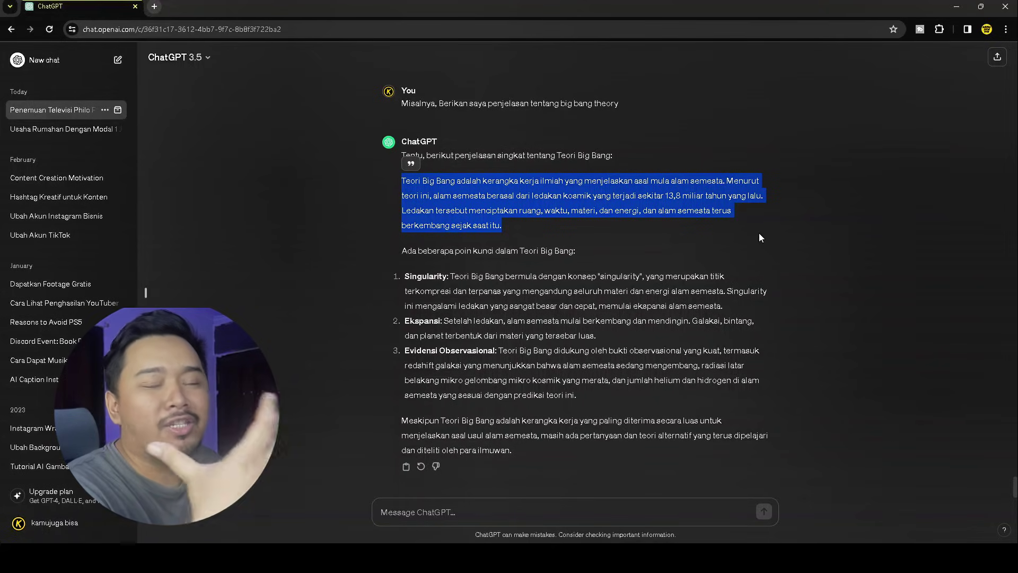
{"action": "key", "text": "alt+Tab"}
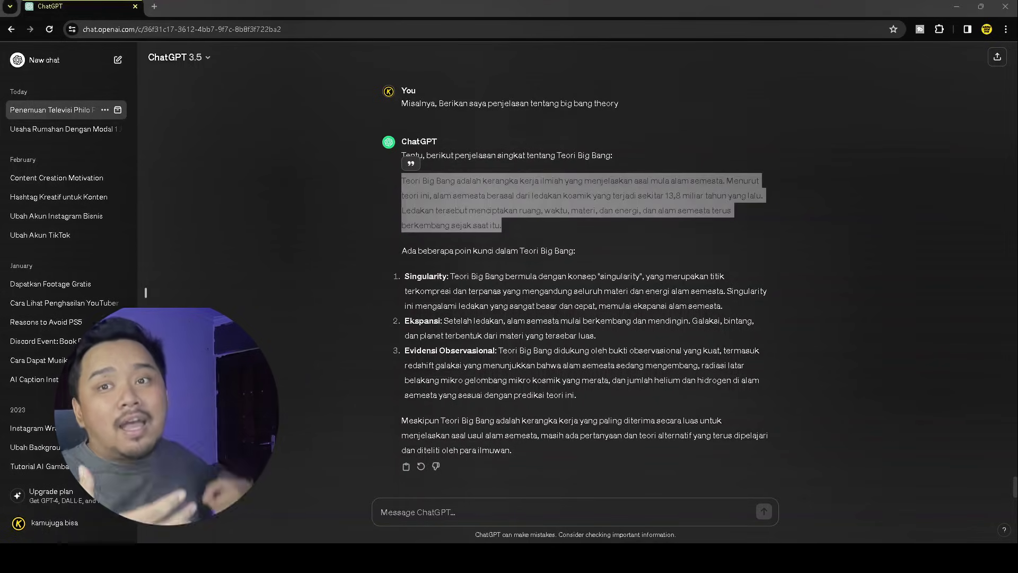